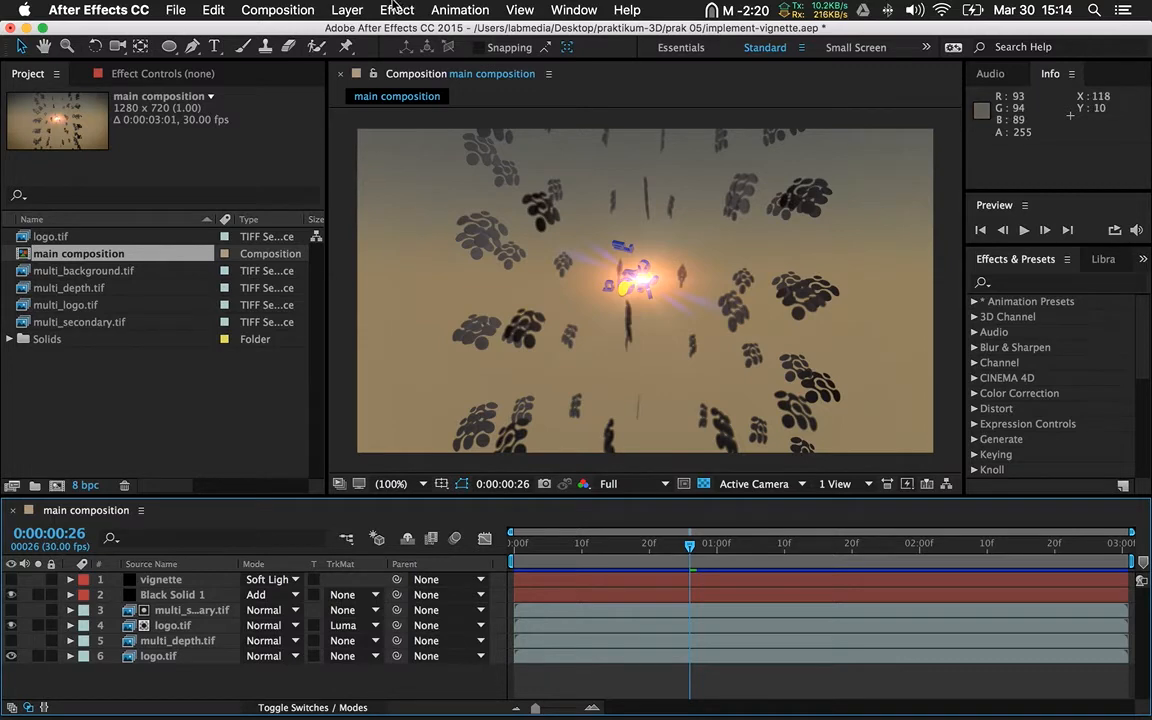
- Create a white 1280 x 720 px solid layer named particles in the main composition
click(347, 10)
mouse_move(352, 31)
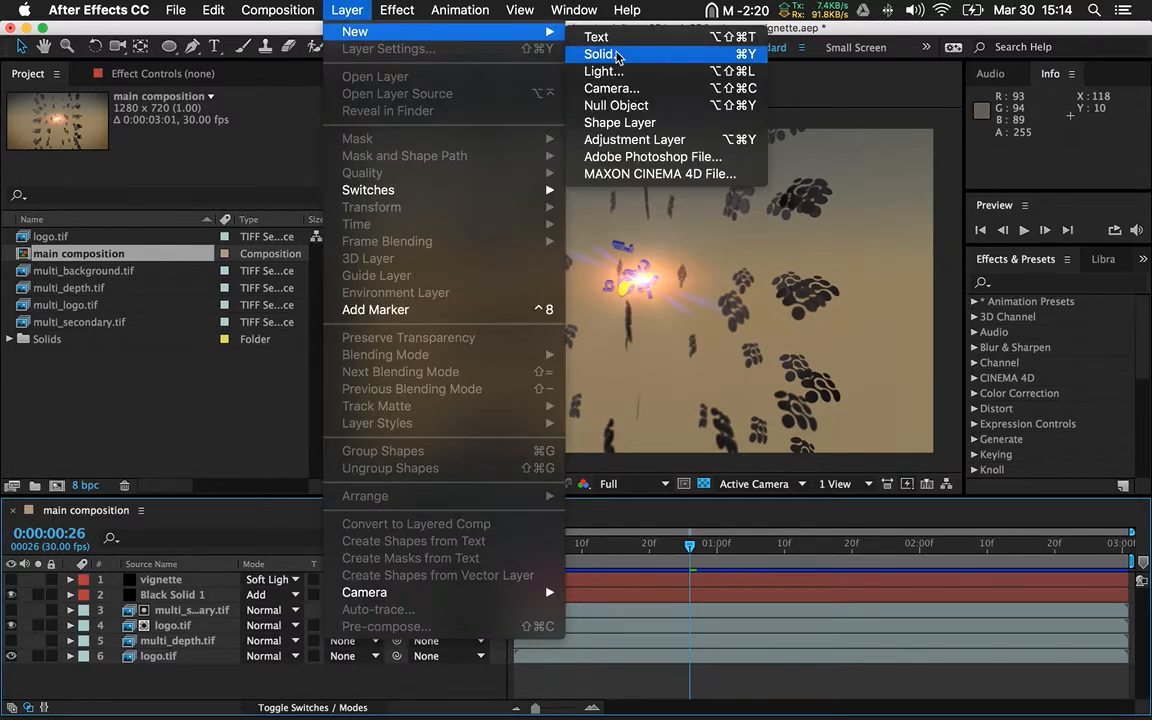
click(618, 55)
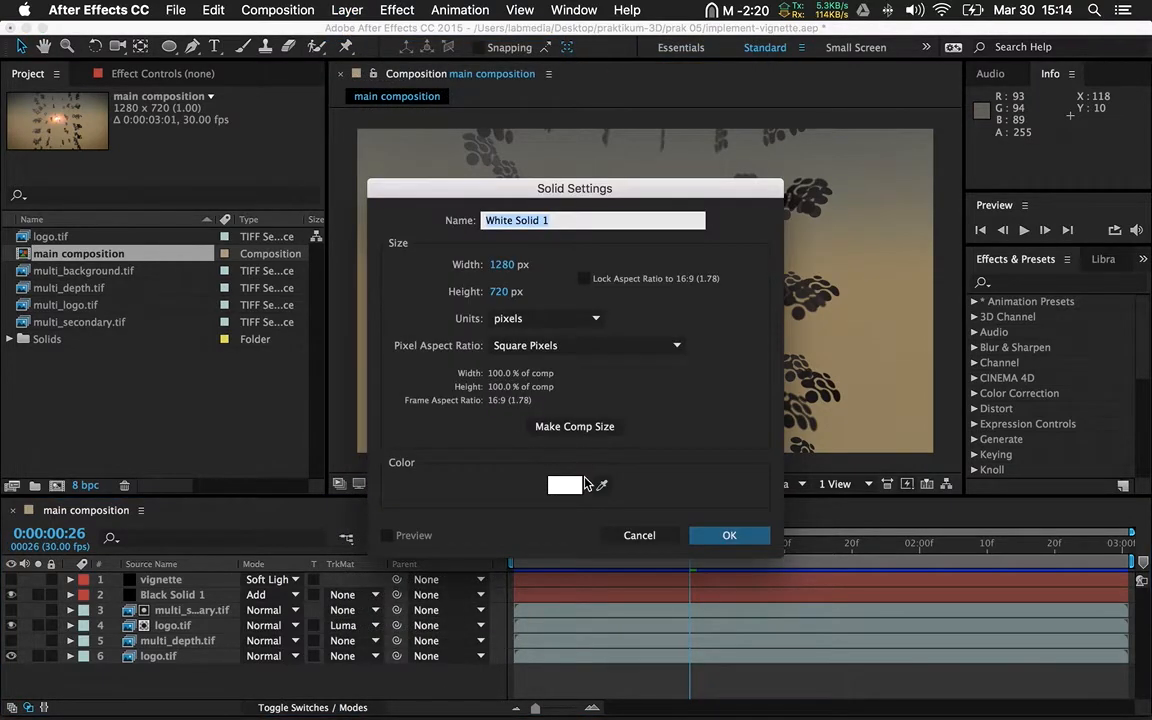
click(565, 485)
drag(447, 334, 360, 251)
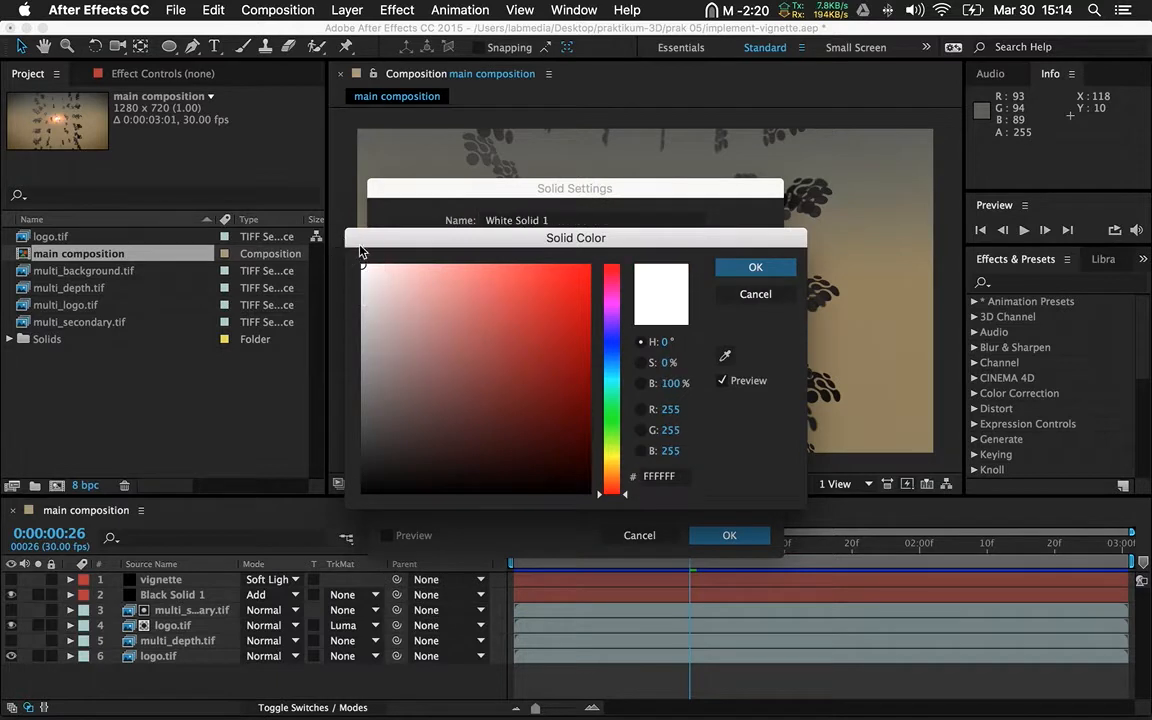
click(753, 269)
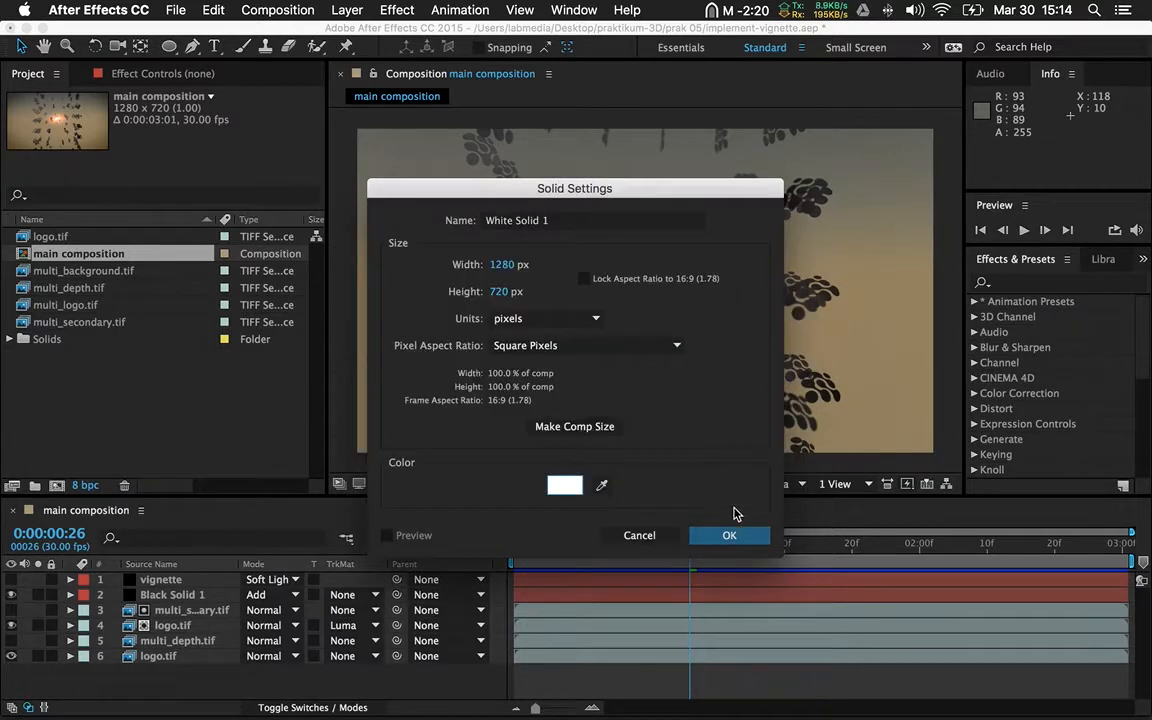
click(564, 219)
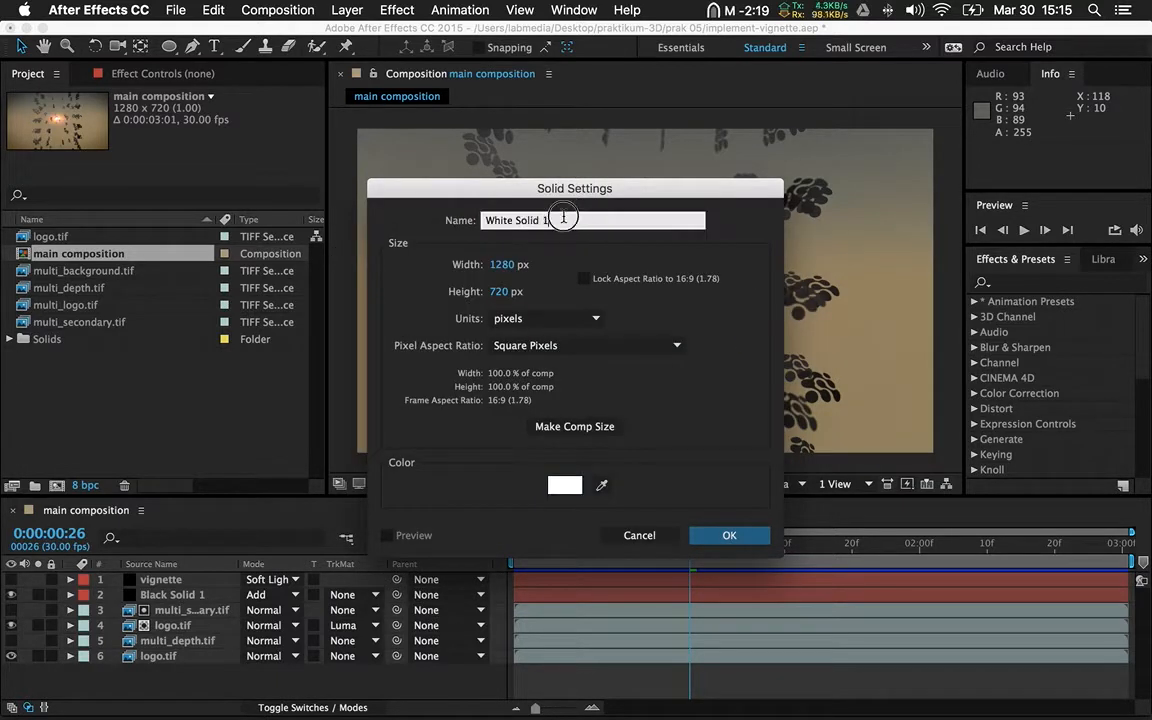
triple_click(564, 219)
text(particles)
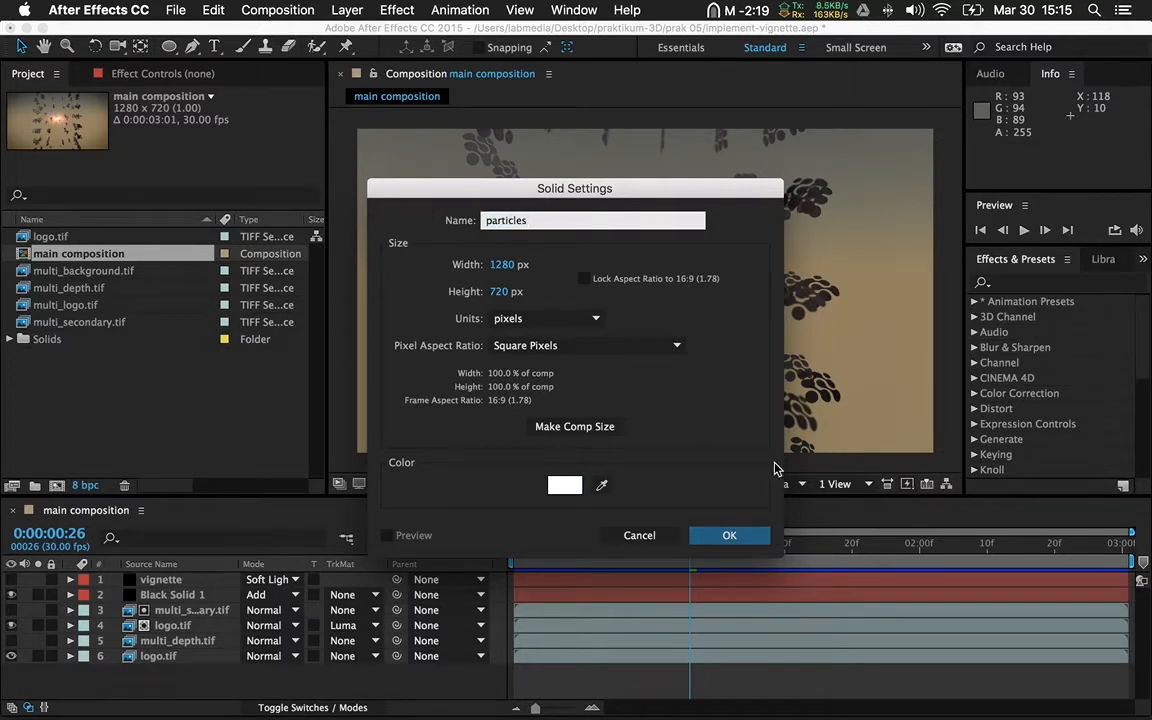
click(729, 535)
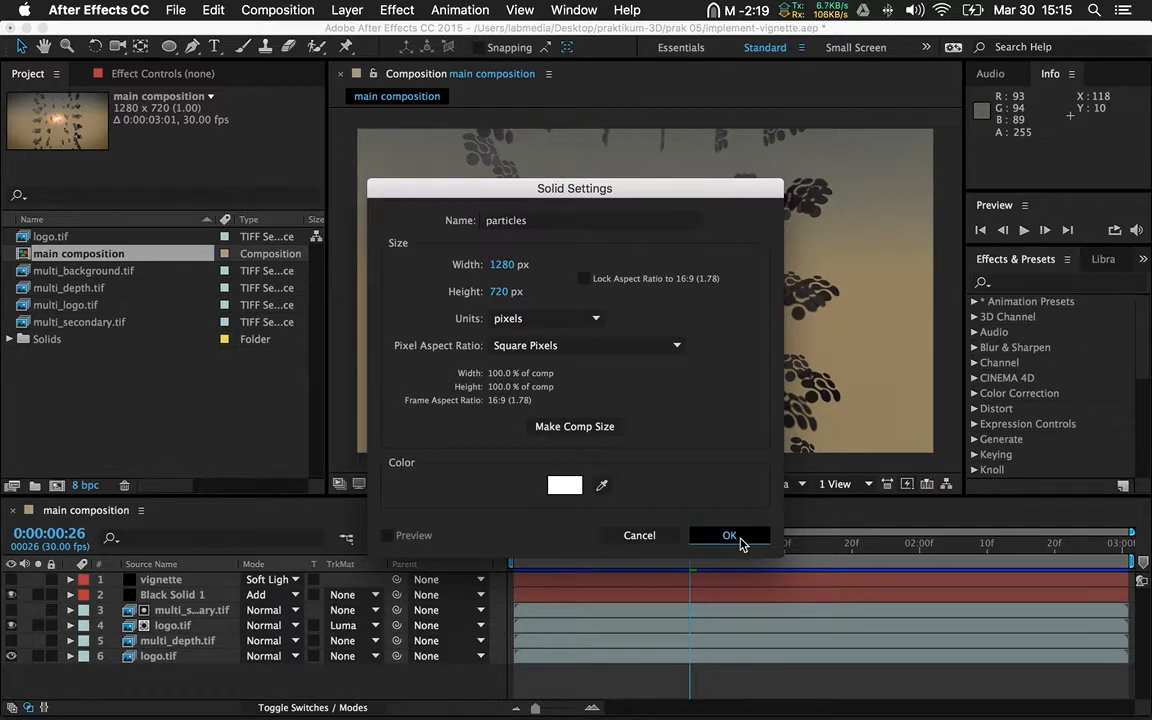
- Find the Trapcode Particular effect and apply it to the particles layer
click(1024, 284)
text(particul)
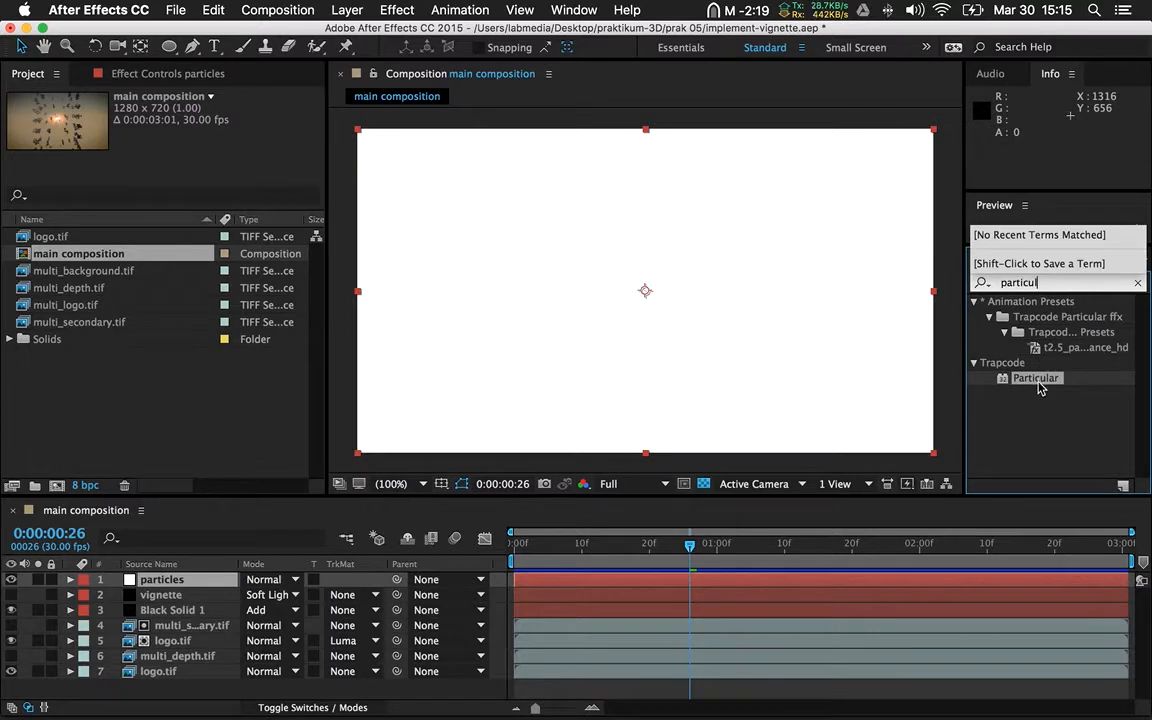
drag(1038, 388, 710, 328)
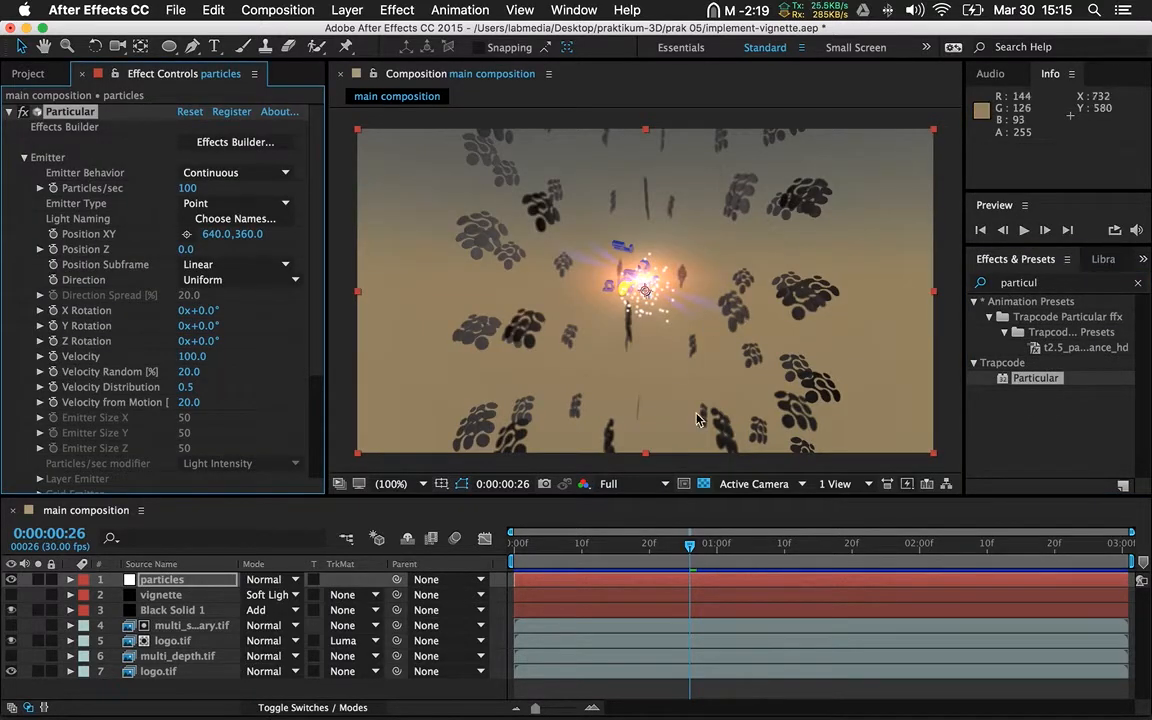
- Go to the first frame, solo the particles layer and turn off the transparency grid
drag(689, 545, 512, 548)
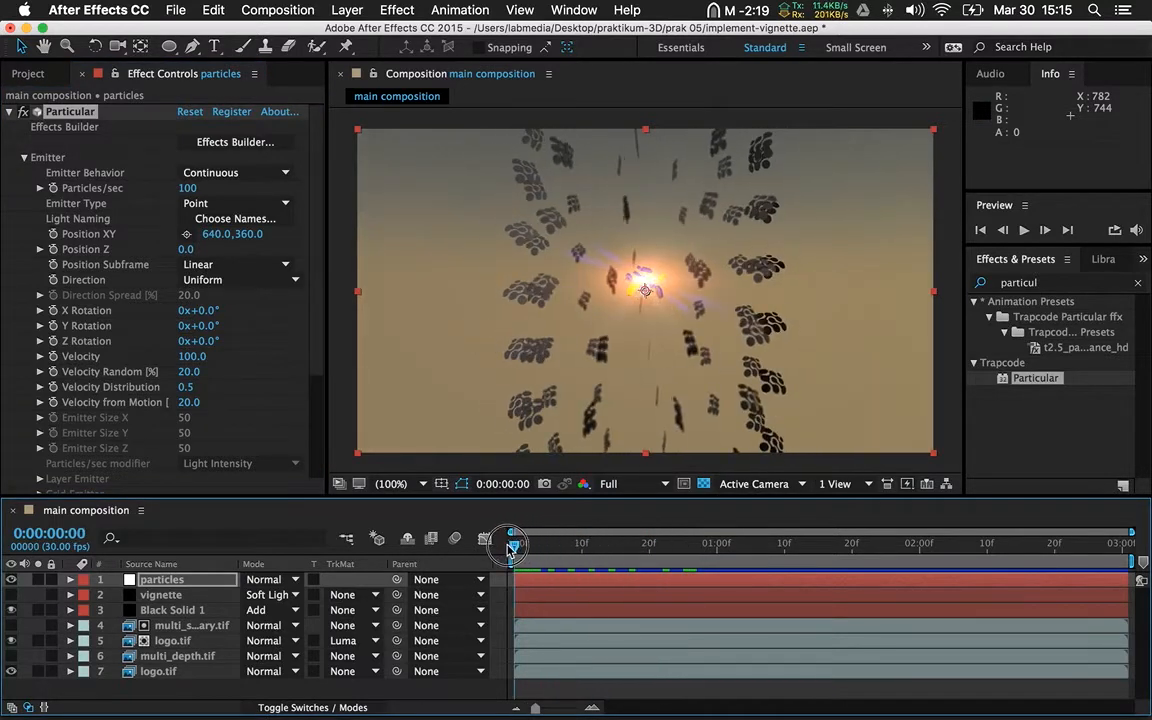
click(38, 580)
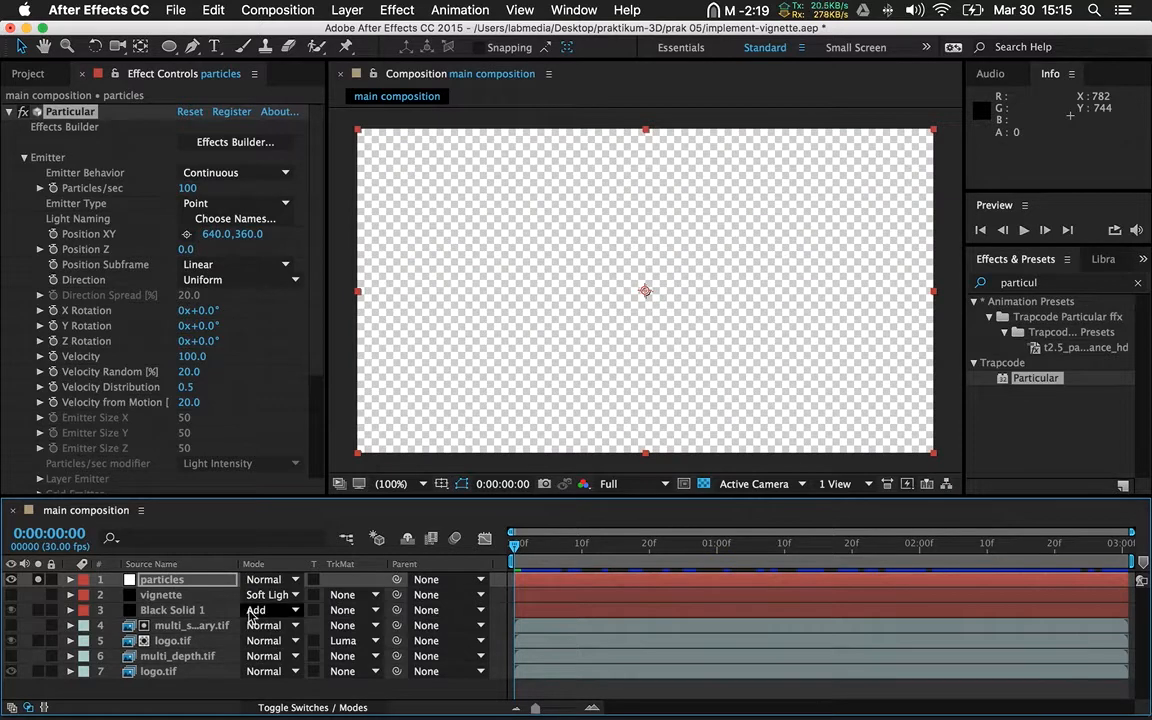
click(703, 484)
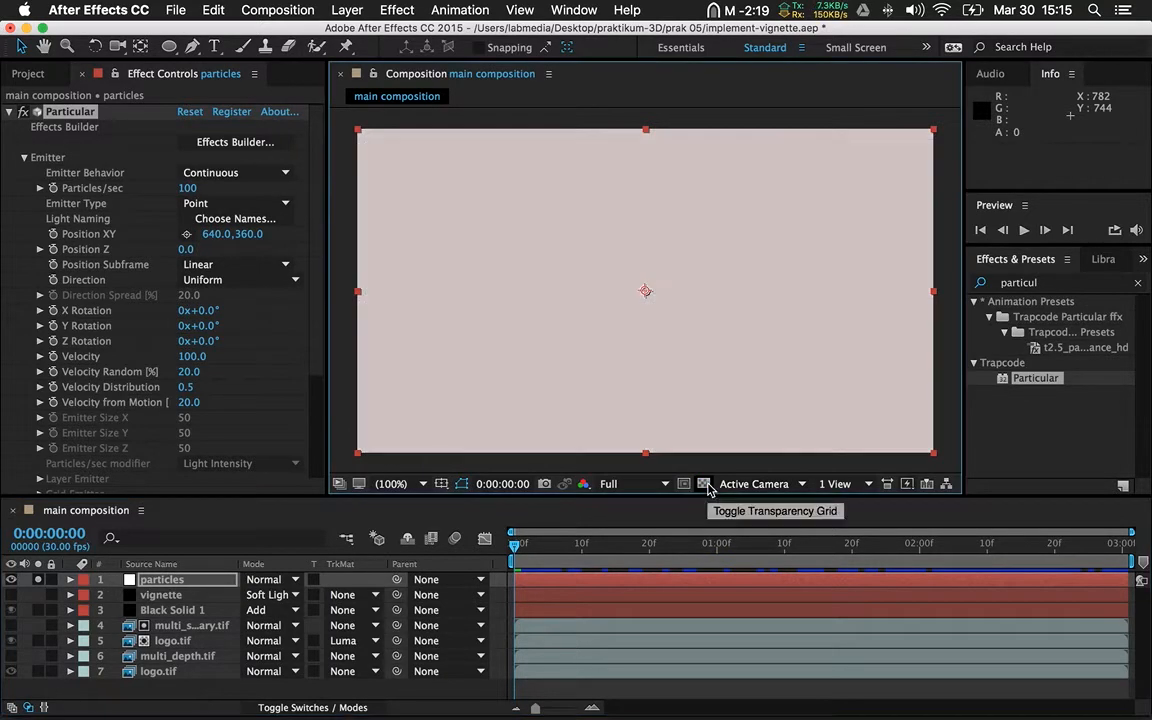
mouse_move(517, 556)
mouse_down()
mouse_move(686, 567)
mouse_move(694, 555)
mouse_move(948, 555)
mouse_move(513, 556)
mouse_up()
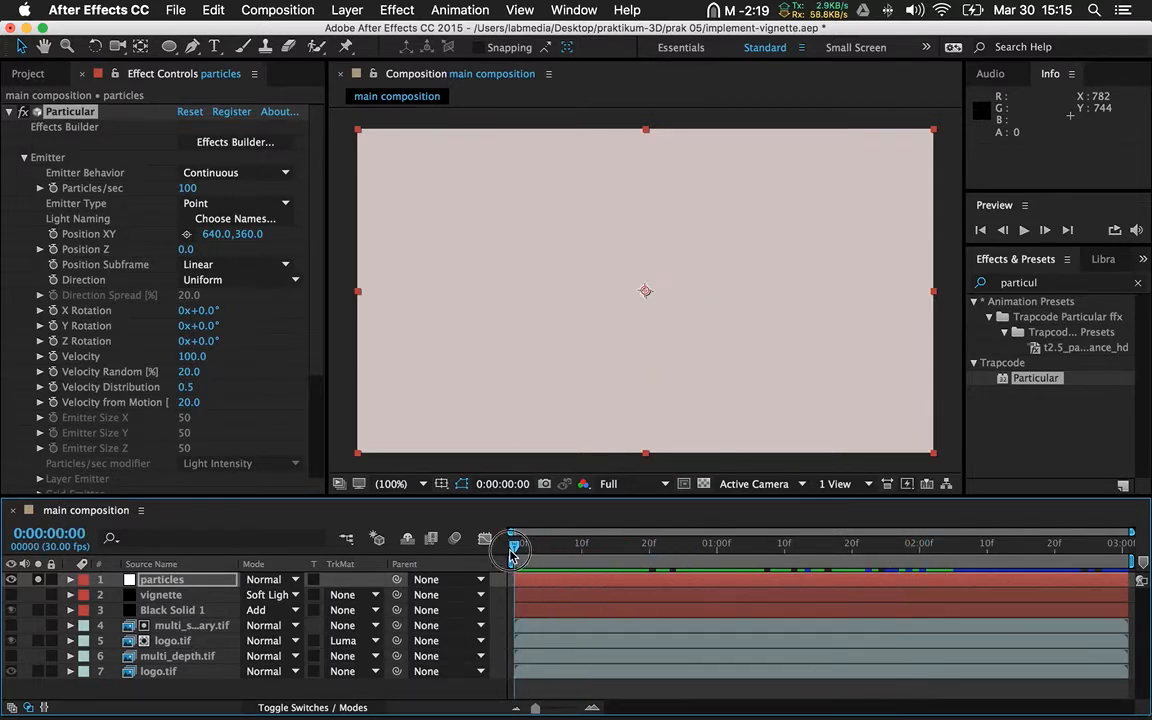
click(39, 580)
click(39, 580)
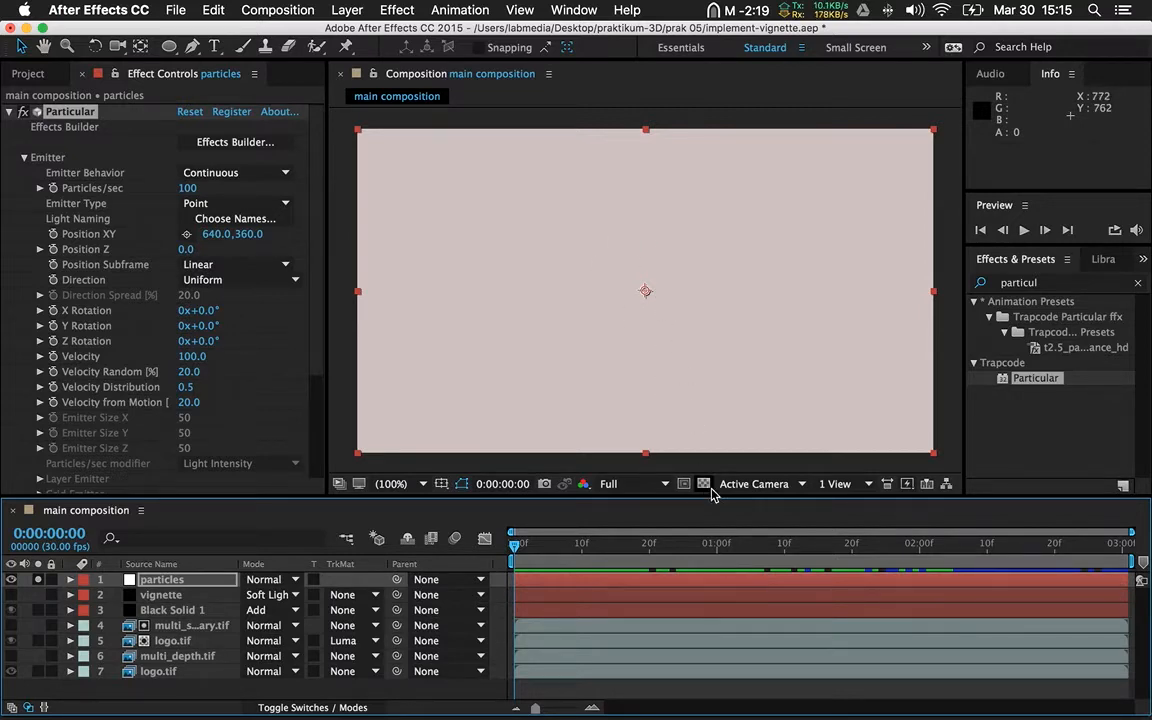
click(704, 484)
click(704, 484)
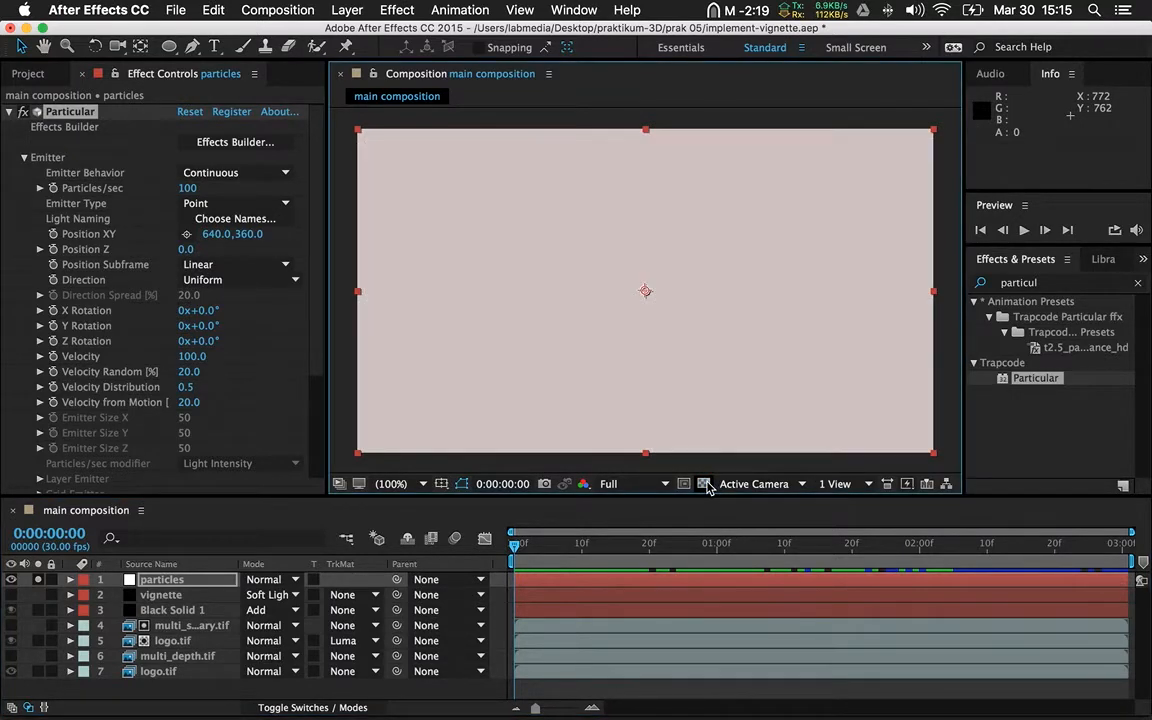
click(704, 484)
click(704, 484)
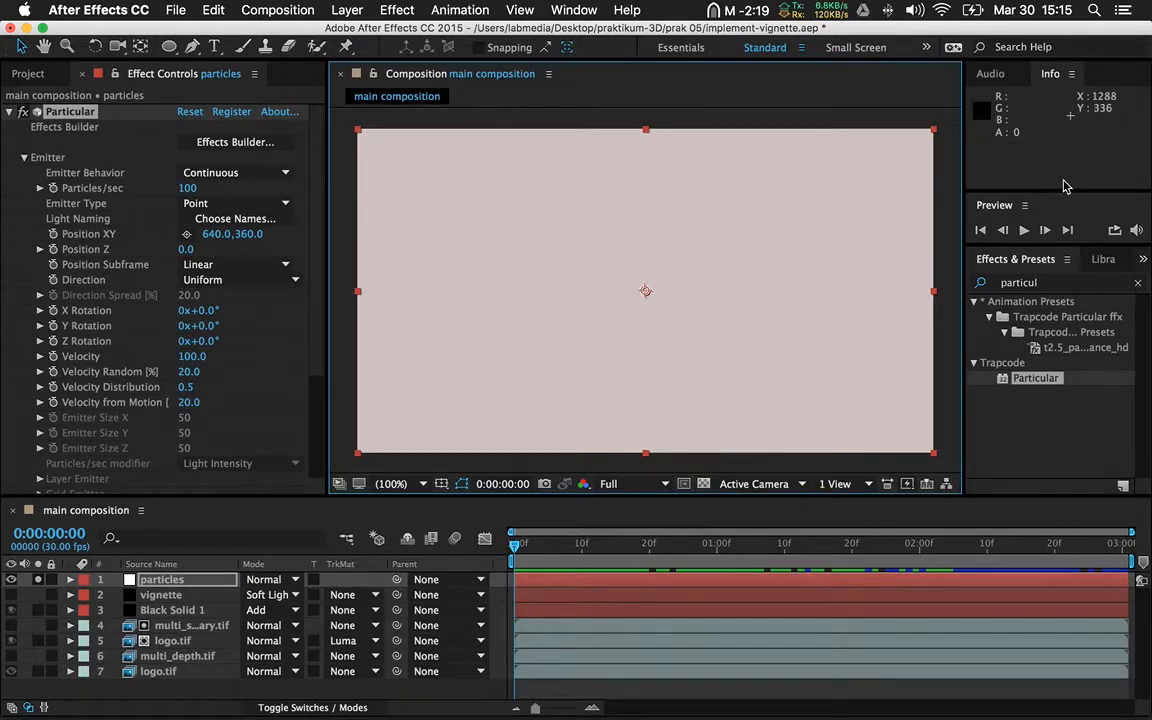
- Play back the soloed particles layer and stop at about 0:00:01:15
click(1024, 232)
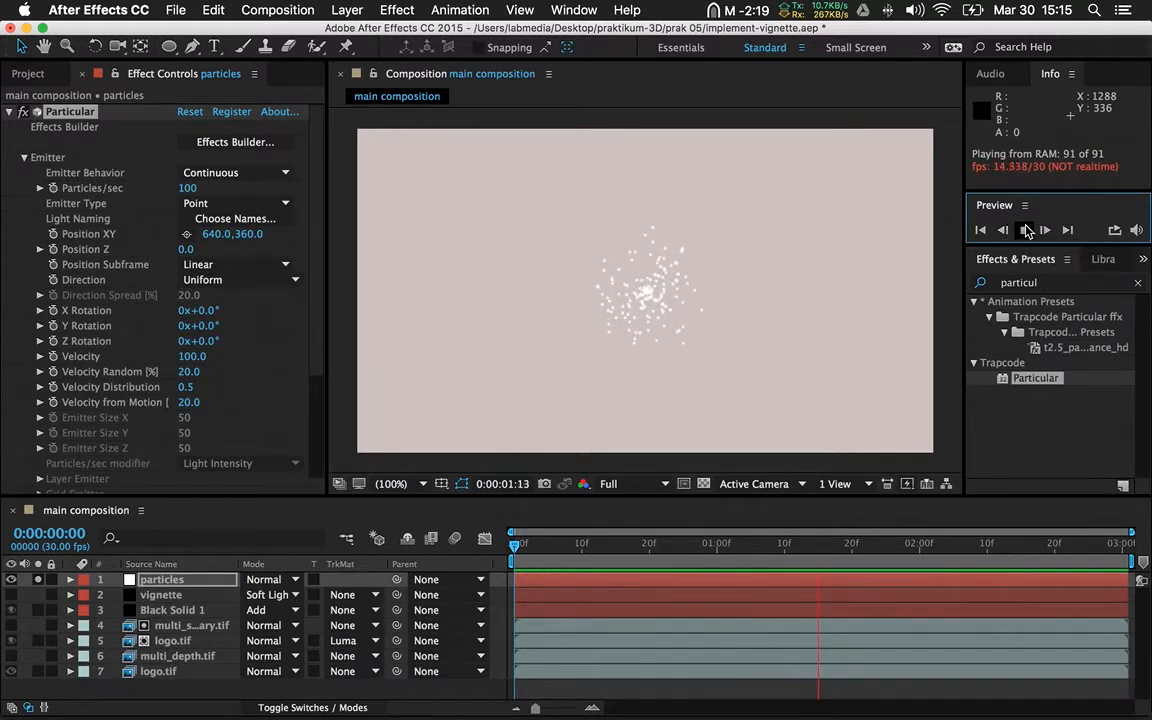
click(1025, 231)
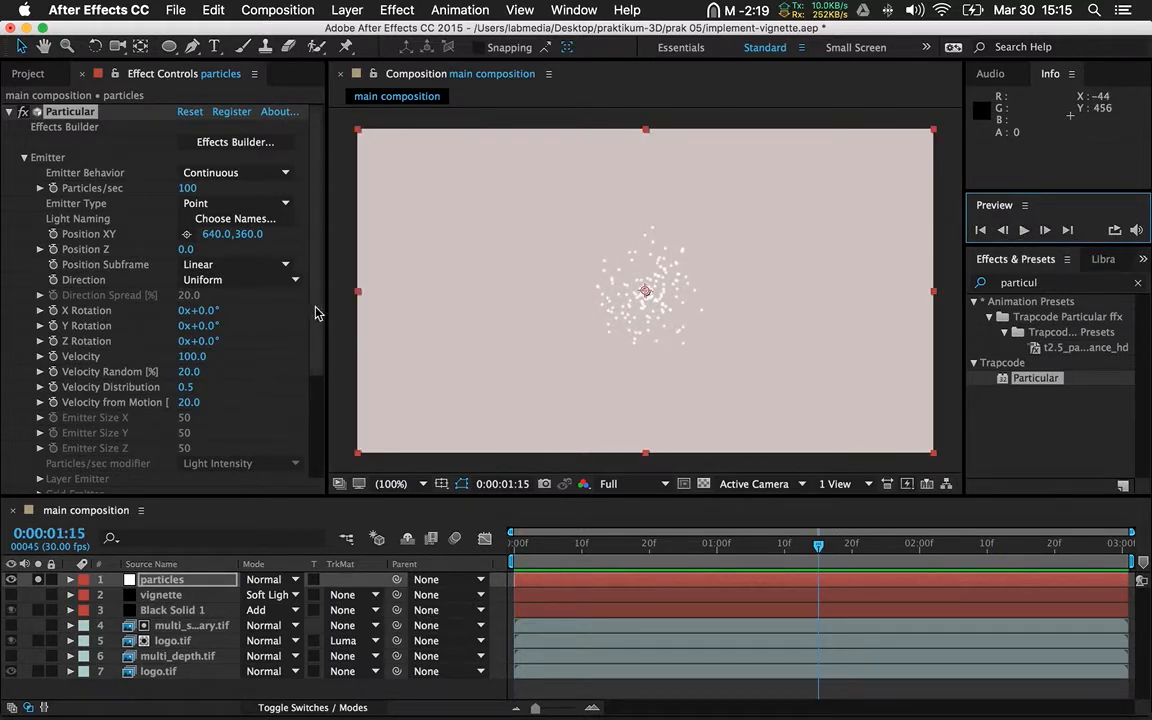
- Change Particular's emitter type to Sphere and widen Emitter Size X to 421
click(235, 203)
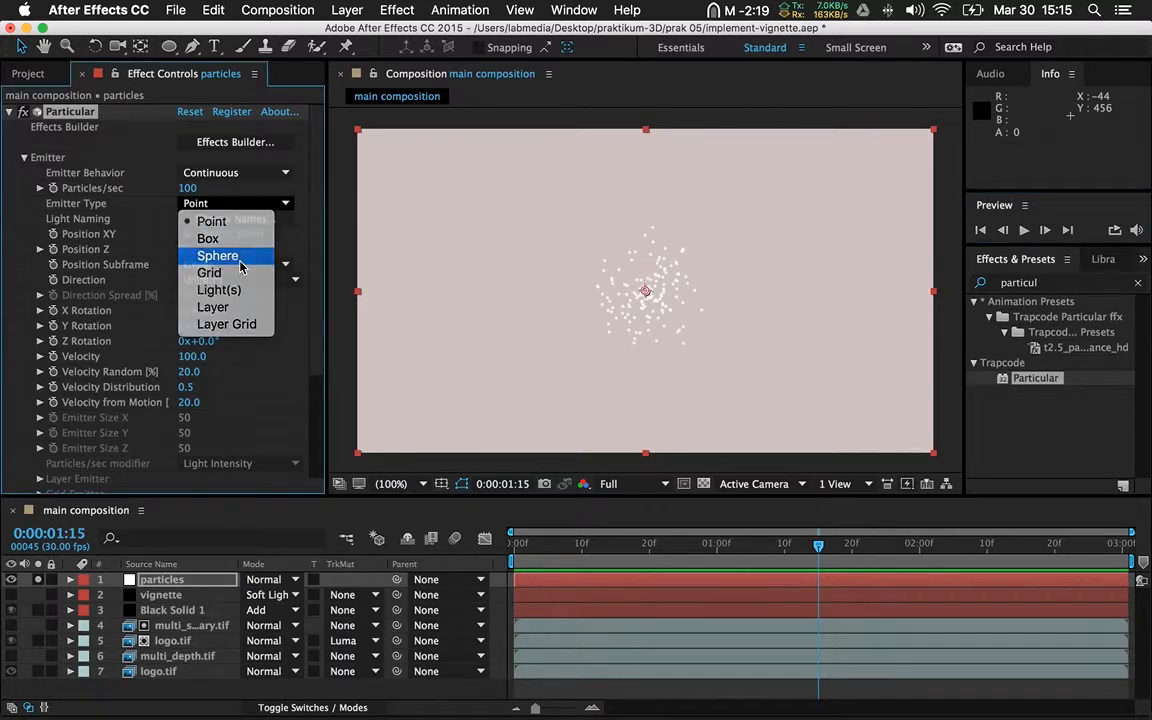
click(239, 257)
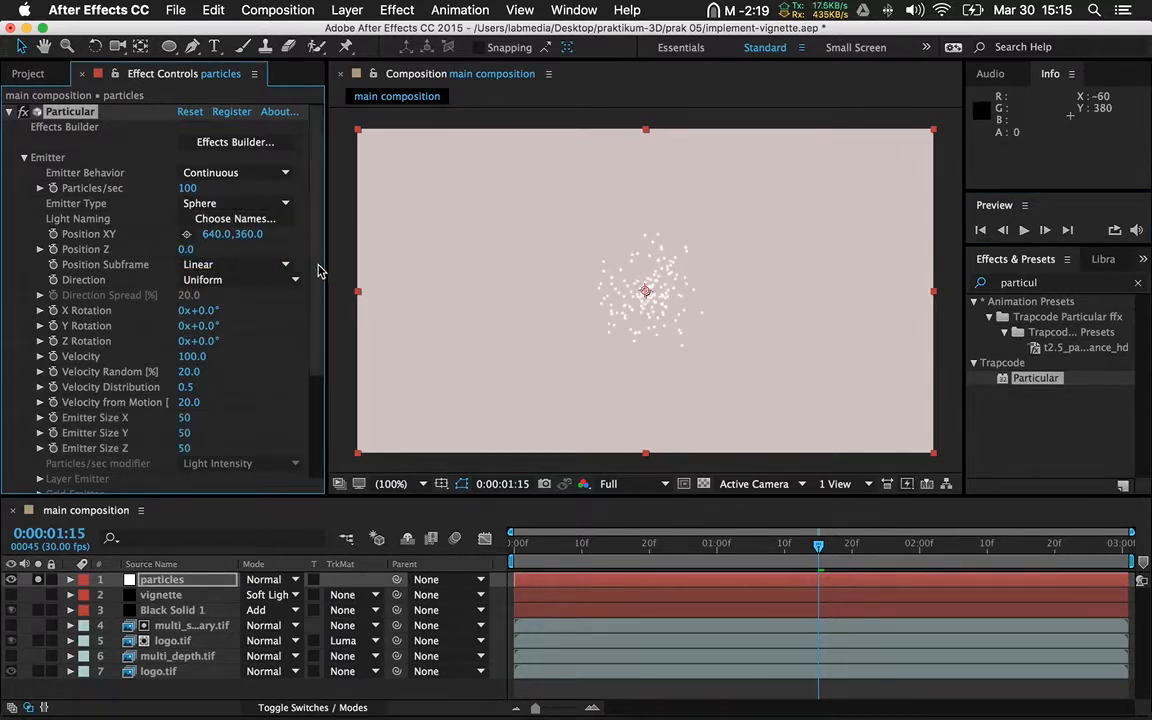
mouse_move(318, 270)
mouse_down()
mouse_move(319, 355)
mouse_move(311, 349)
mouse_up()
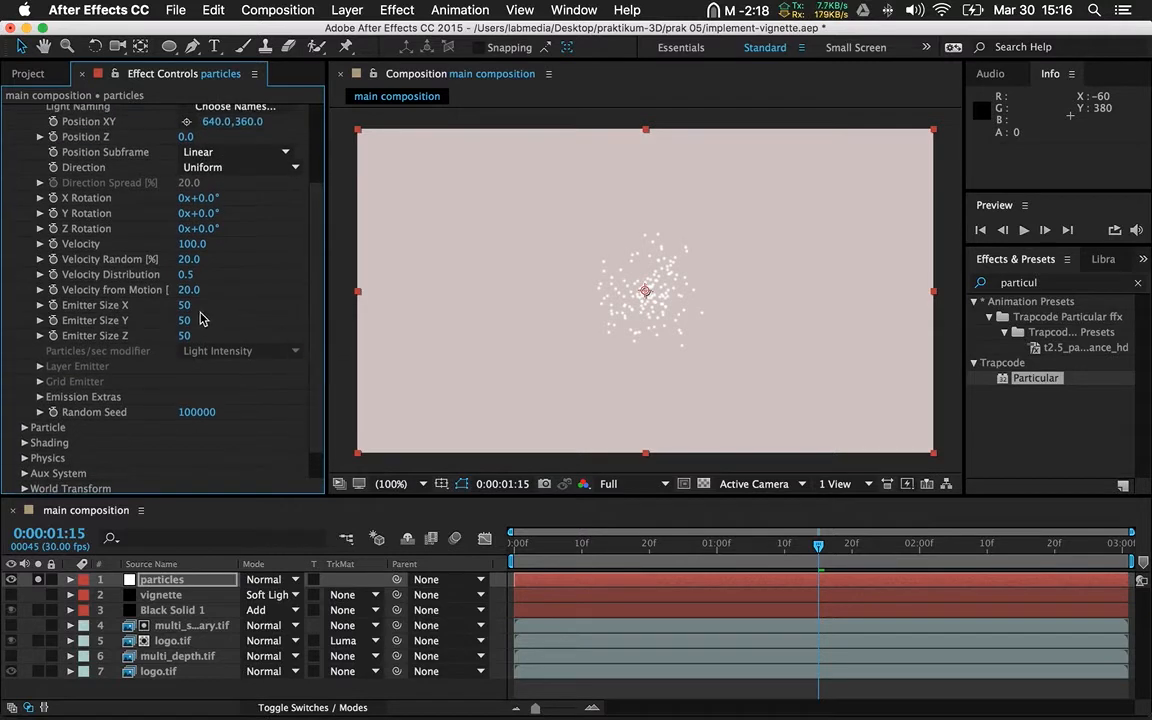
drag(185, 312, 478, 320)
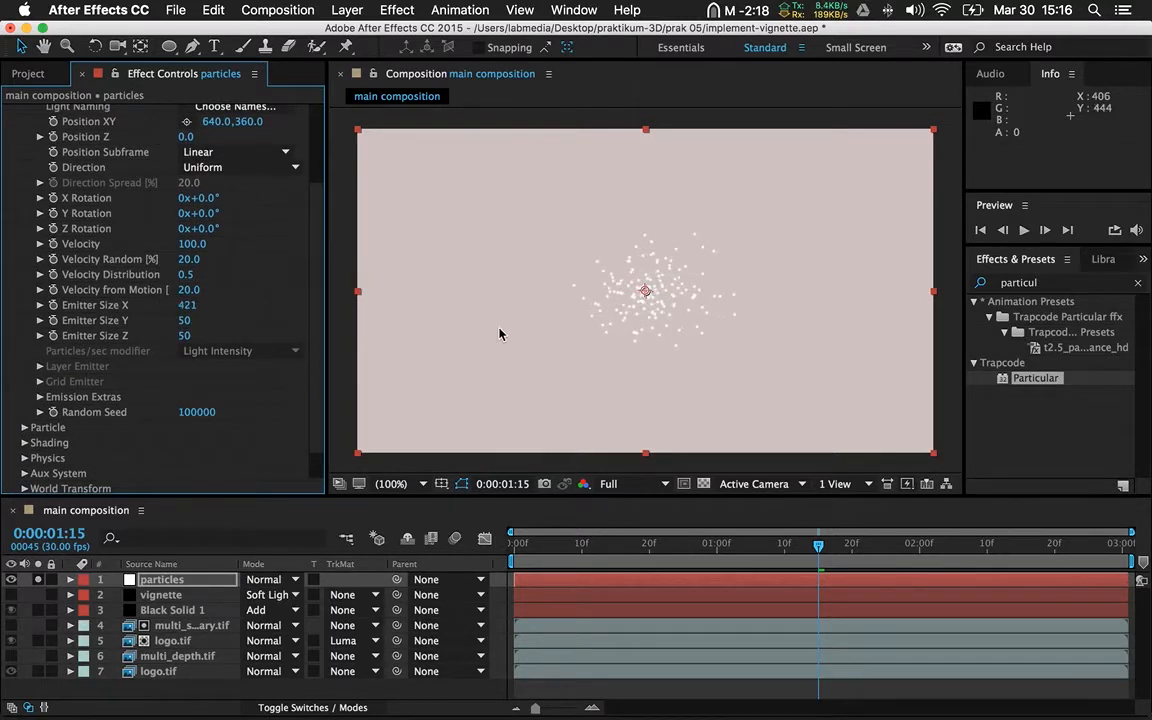
- Move the emitter to 876, 696 near the lower edge of the frame and increase Emitter Size X to 2317
drag(188, 309, 751, 449)
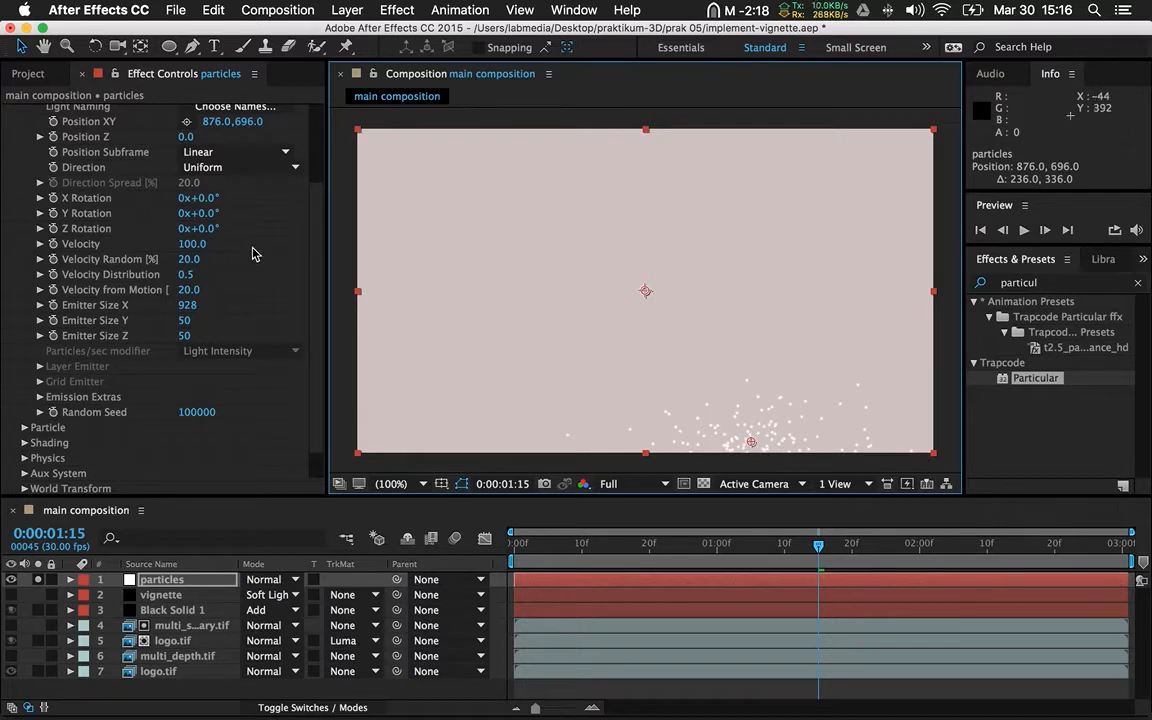
drag(187, 312, 551, 338)
drag(191, 313, 555, 330)
drag(190, 305, 542, 325)
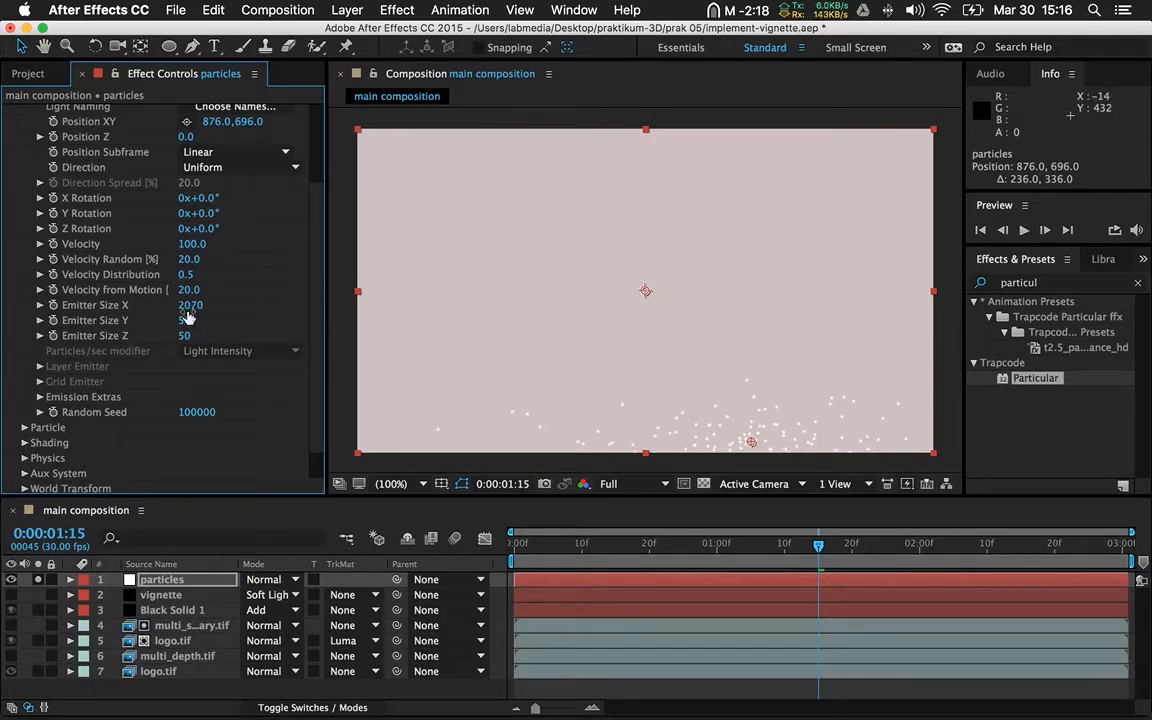
drag(187, 311, 412, 309)
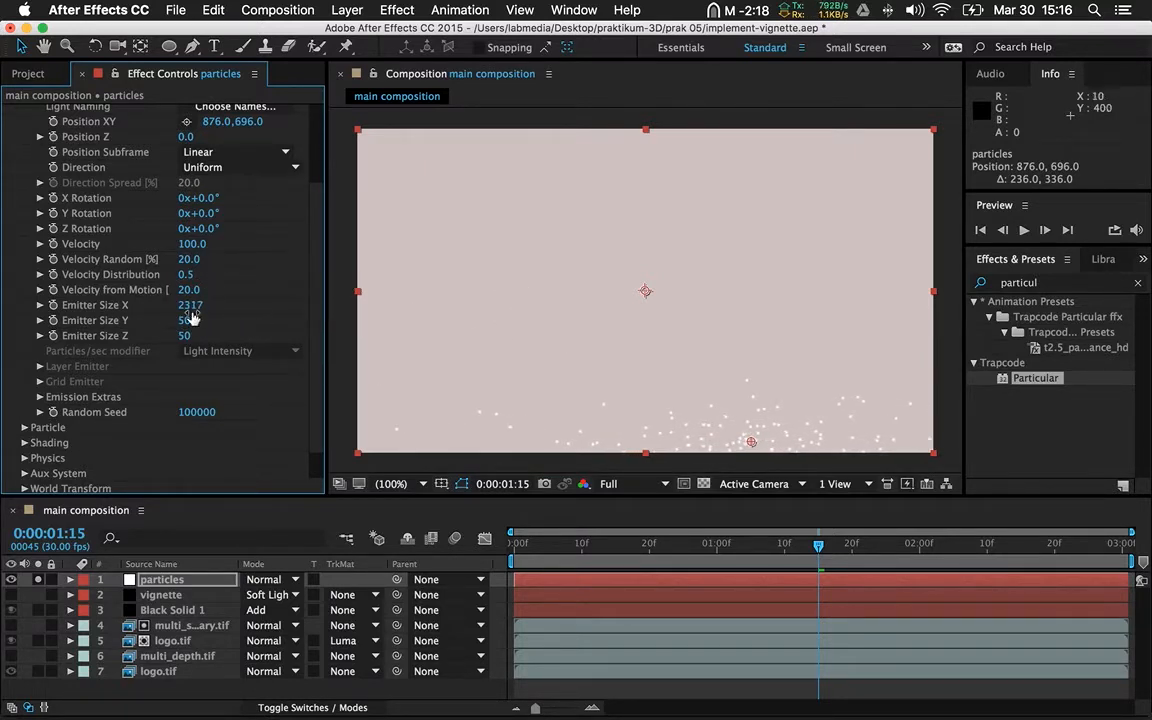
- Set Emitter Size Y to 0 and Emitter Size Z to 1404
drag(186, 326, 36, 320)
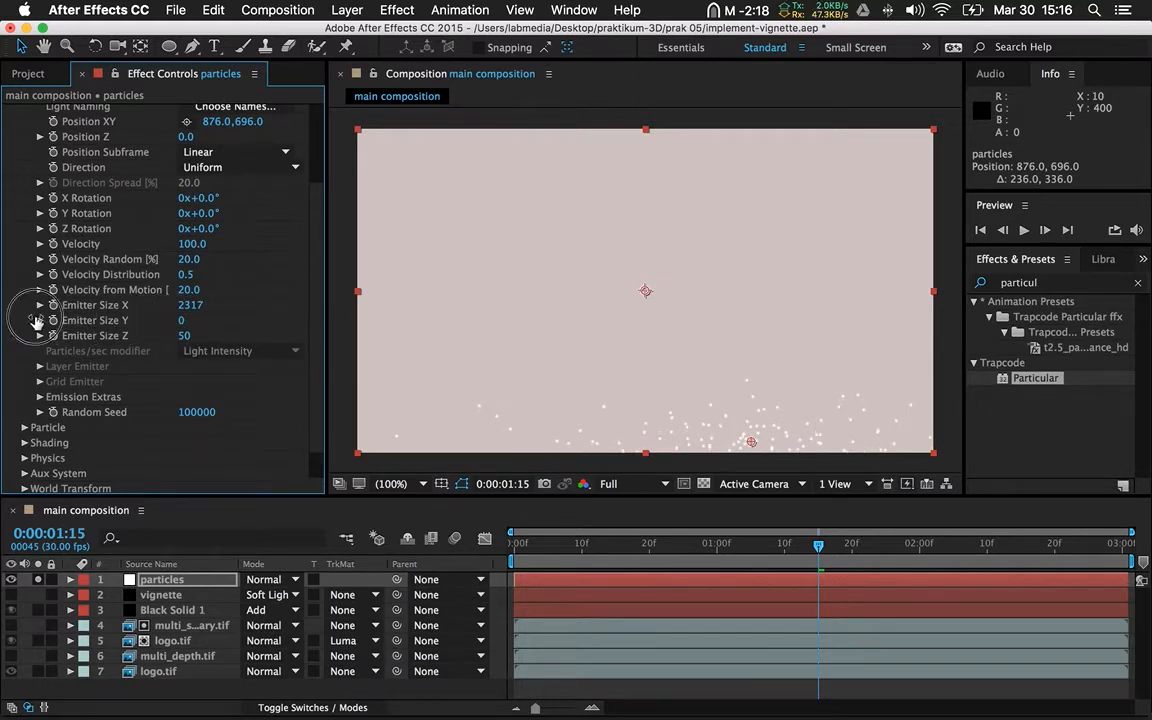
drag(184, 340, 497, 327)
drag(190, 345, 530, 345)
drag(198, 337, 485, 332)
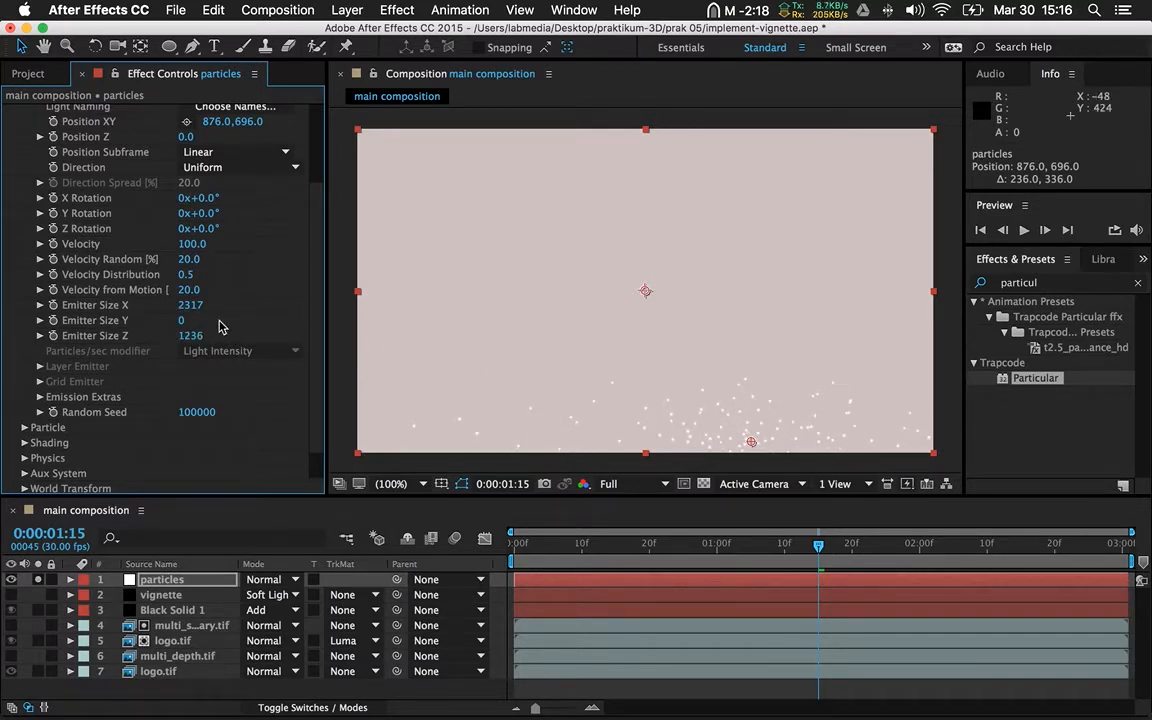
drag(196, 341, 344, 334)
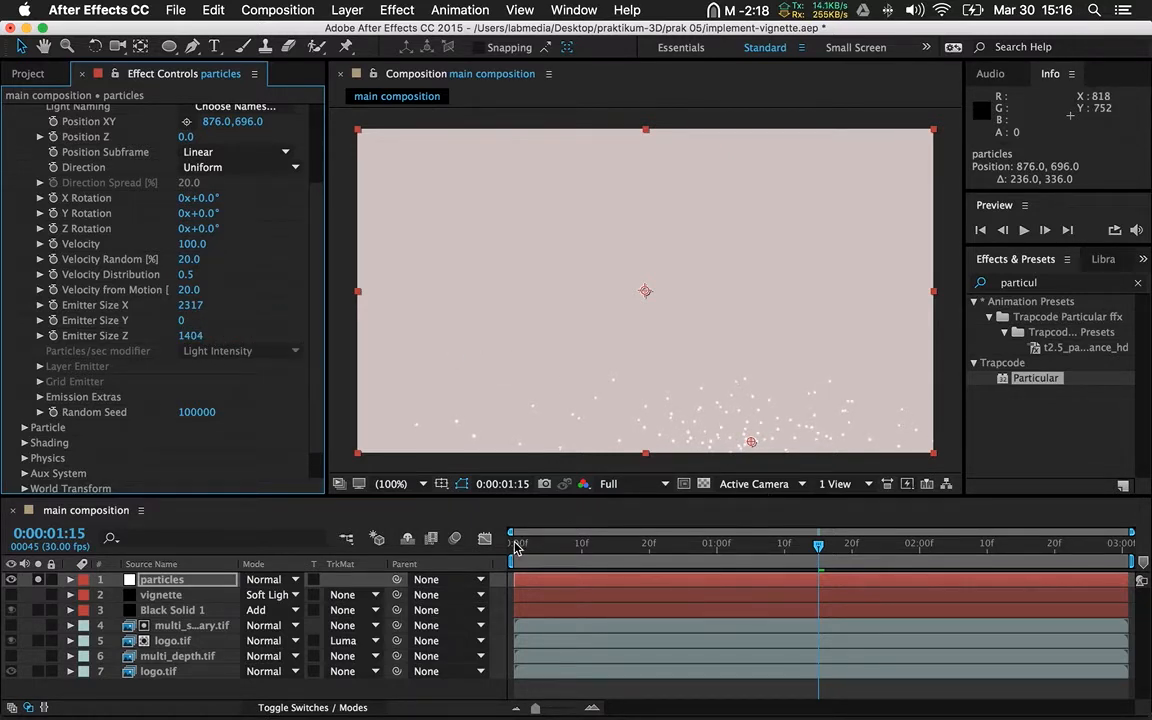
- Play the particles from the first frame and set Gravity in Particular's physics settings to -210
click(515, 545)
click(1024, 230)
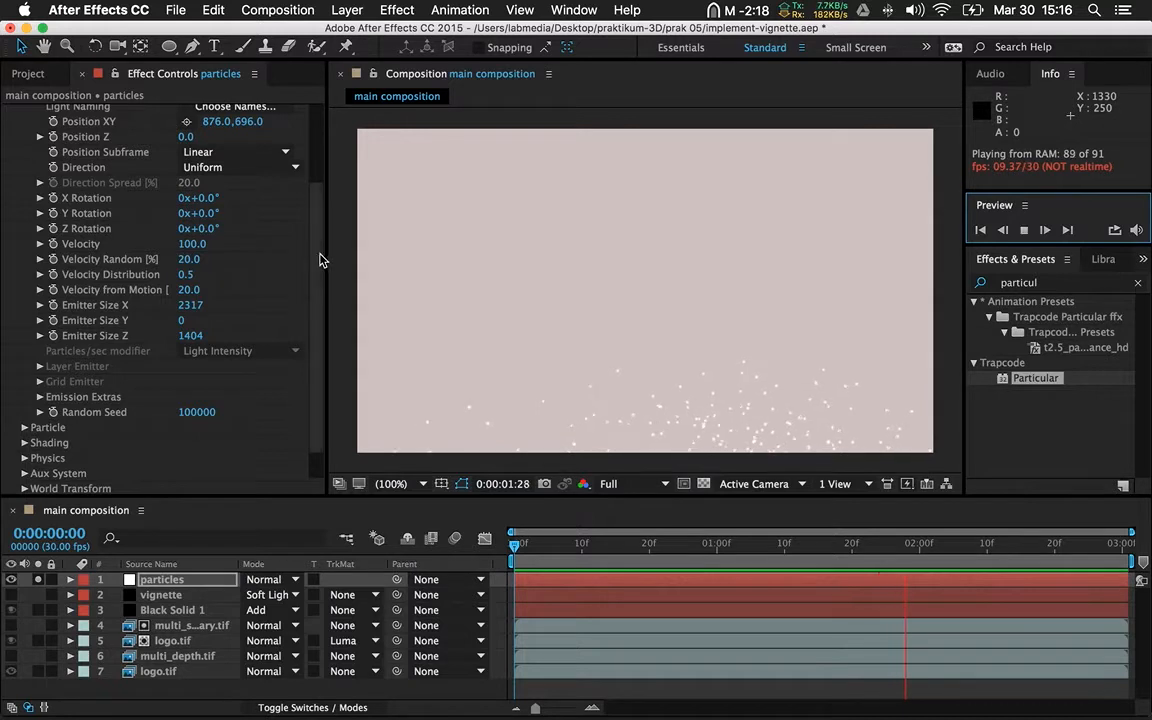
scroll(318, 311, down, 2)
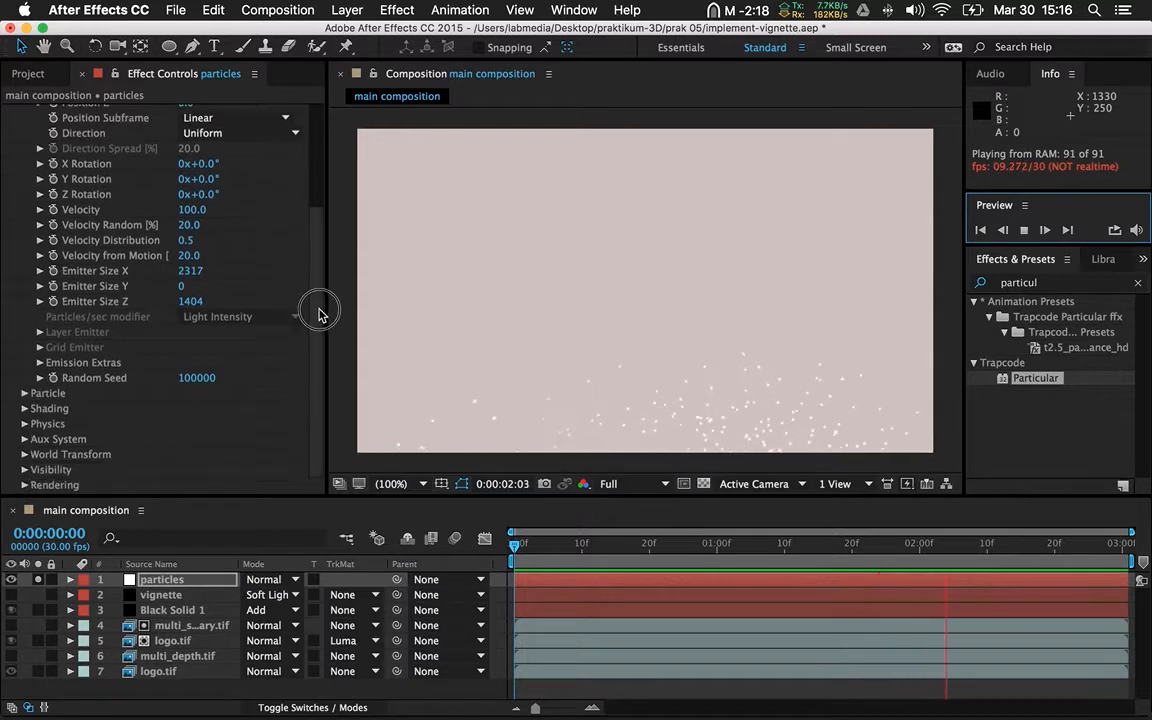
click(25, 424)
scroll(40, 418, down, 1)
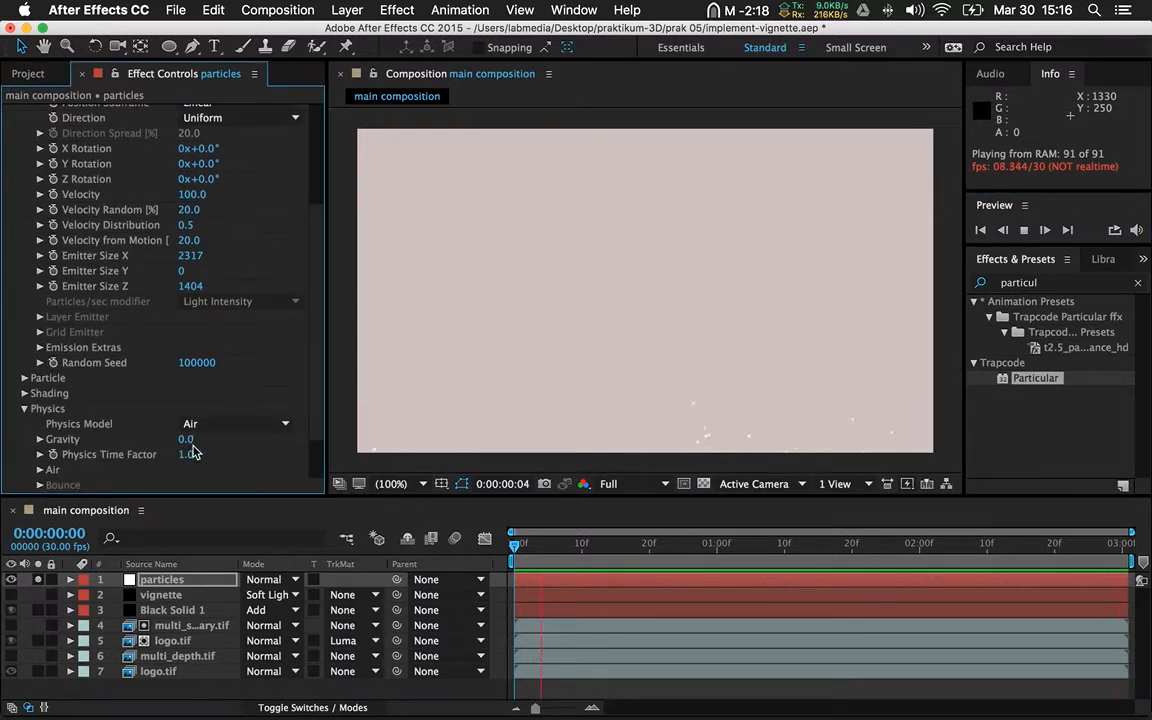
drag(188, 444, 169, 439)
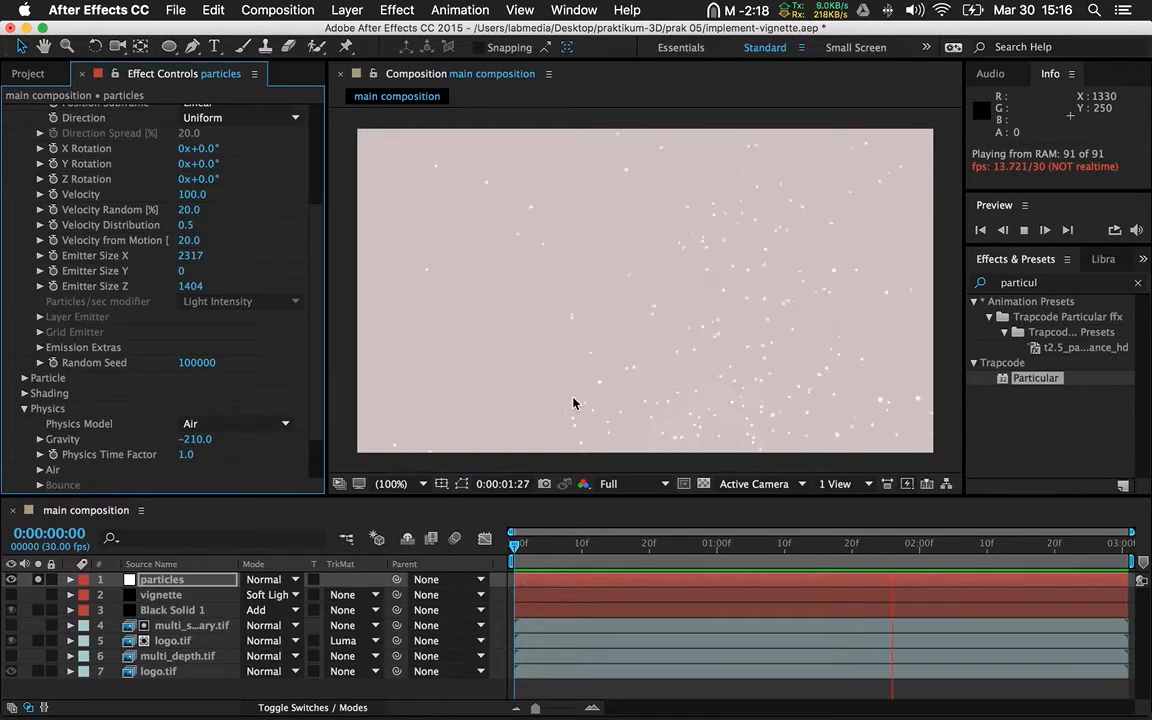
- Turn off solo on the particles layer to preview the particles over the full composition
click(39, 580)
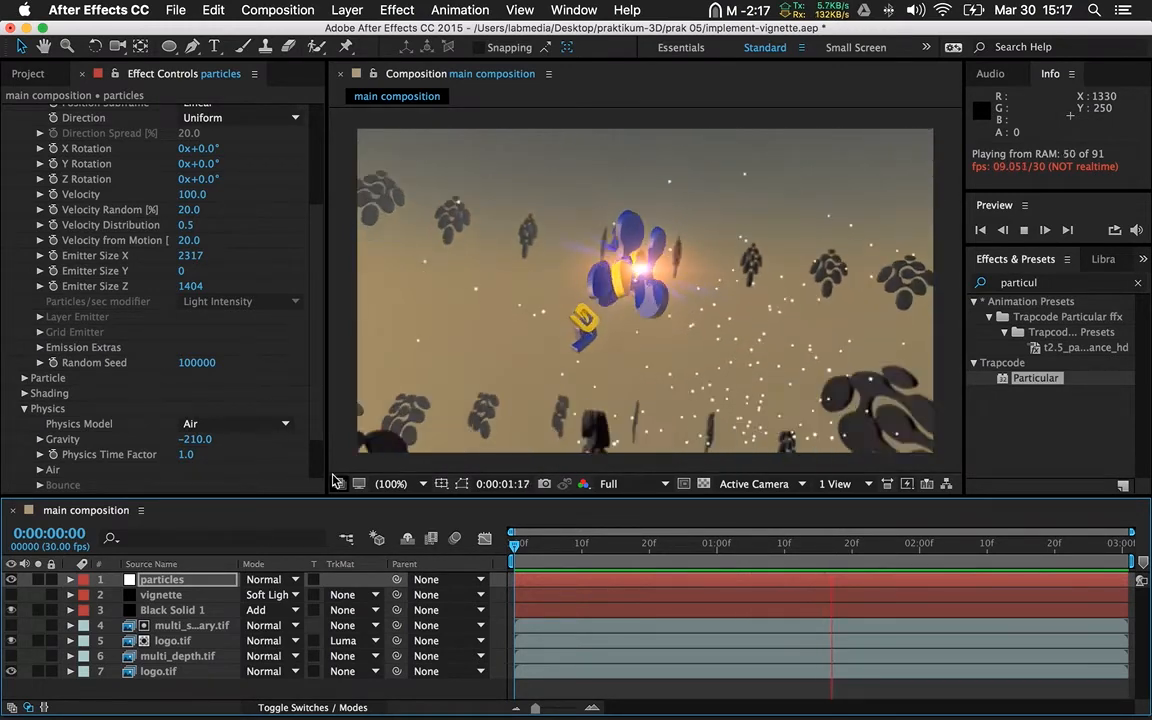
click(39, 580)
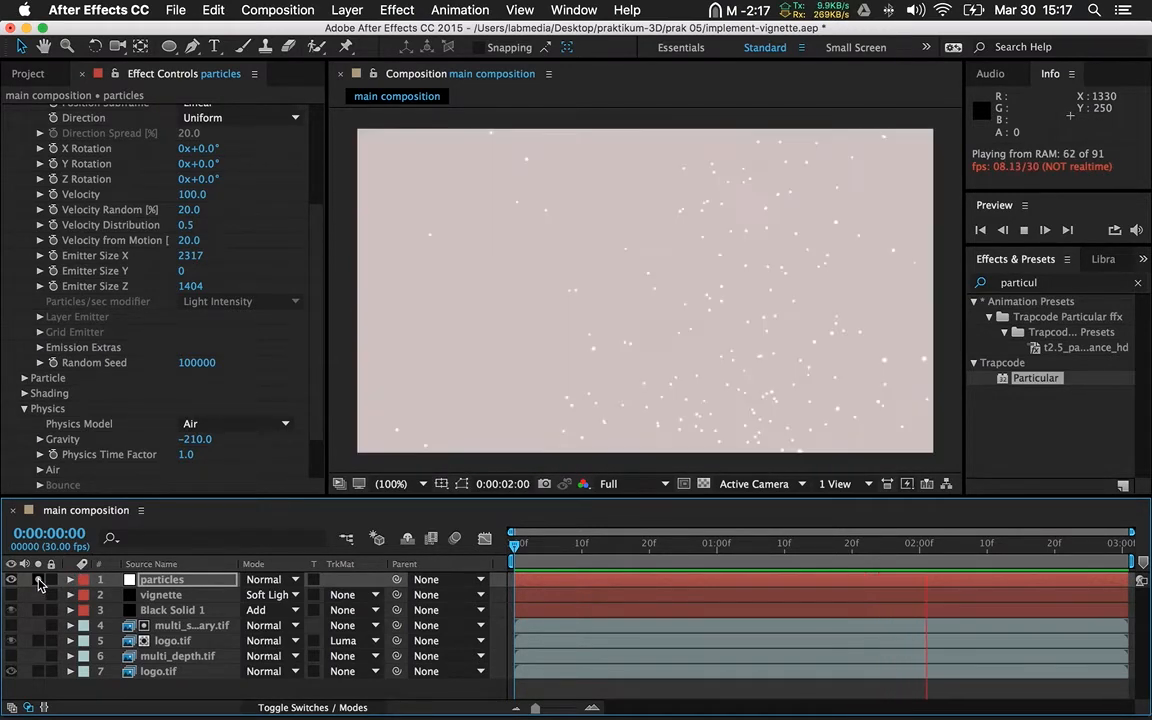
click(39, 580)
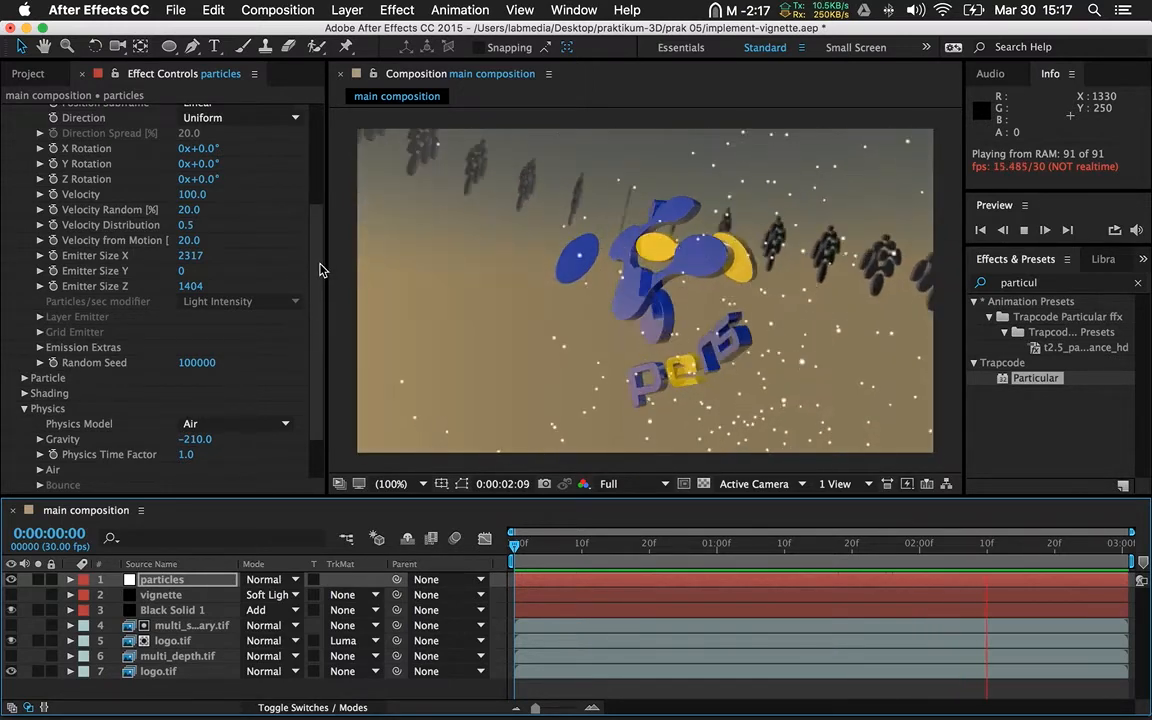
- Draw a rising Size over Life curve in Particular's particle settings, from zero at the start to full size, and smooth it
scroll(318, 285, down, 3)
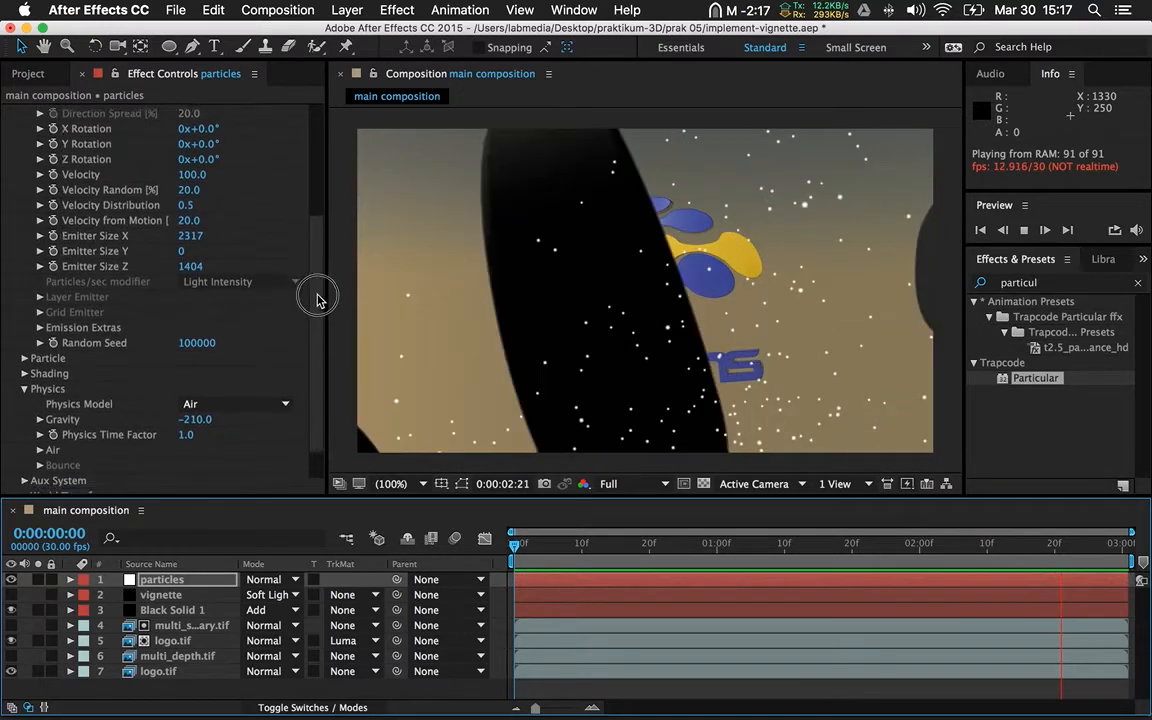
mouse_move(314, 314)
mouse_down()
mouse_move(311, 235)
mouse_move(310, 324)
mouse_up()
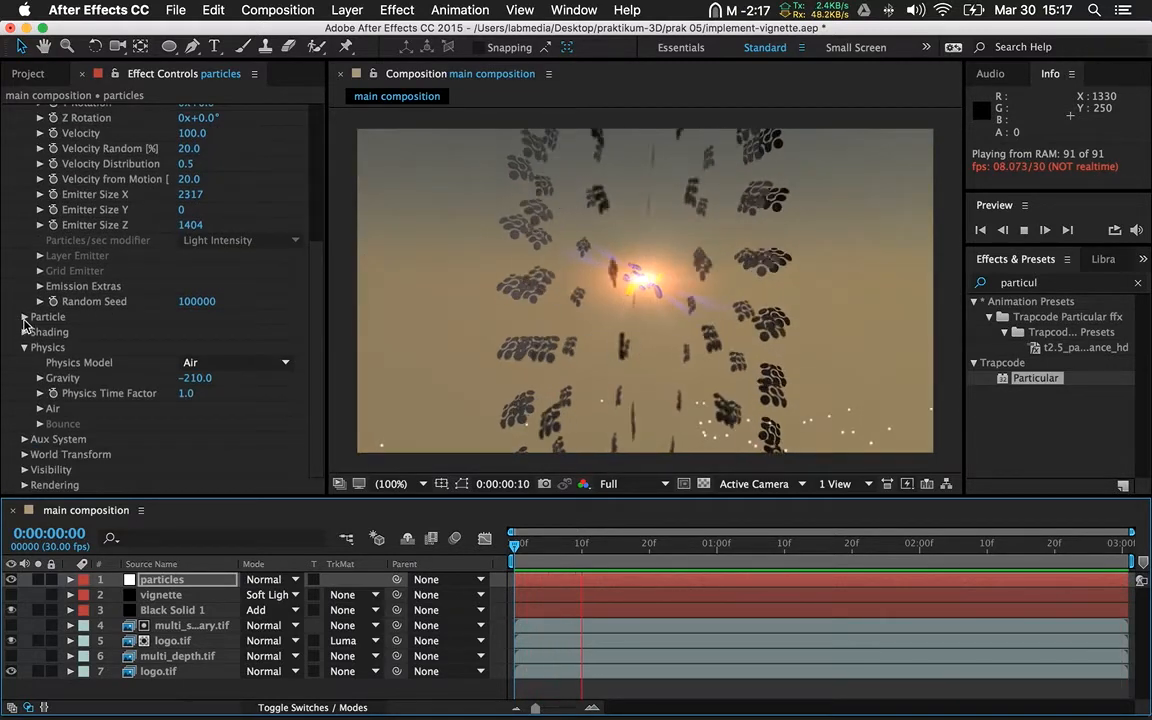
click(24, 323)
click(24, 317)
scroll(66, 318, down, 8)
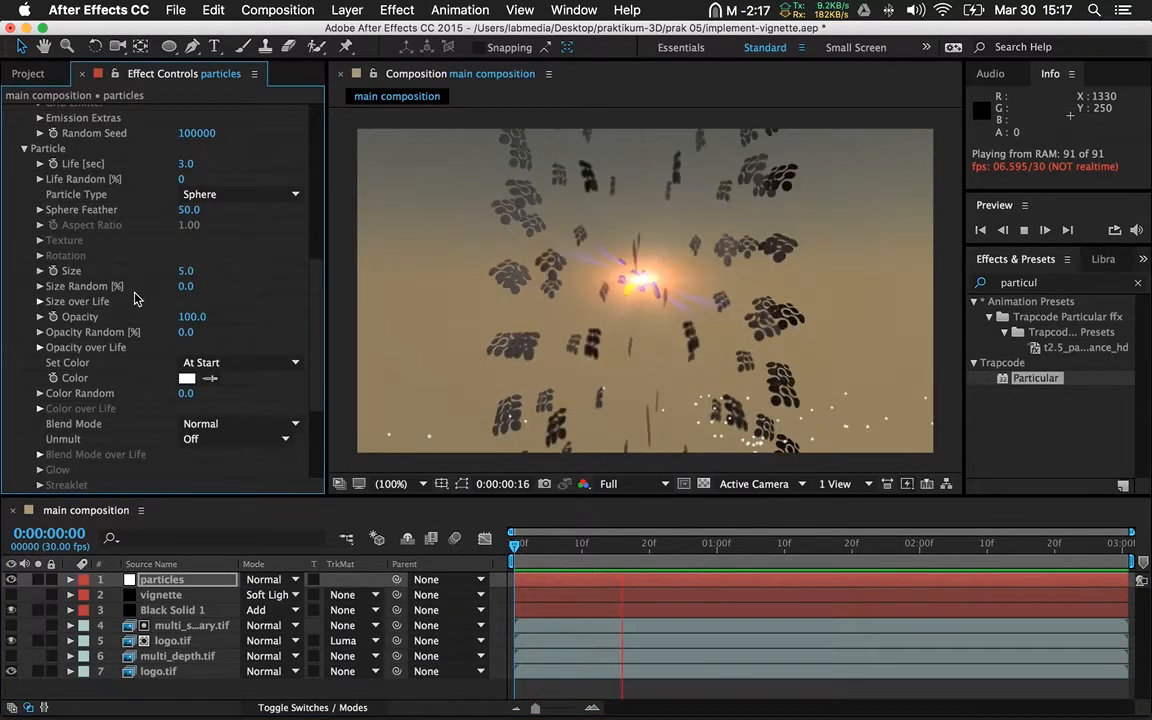
click(40, 301)
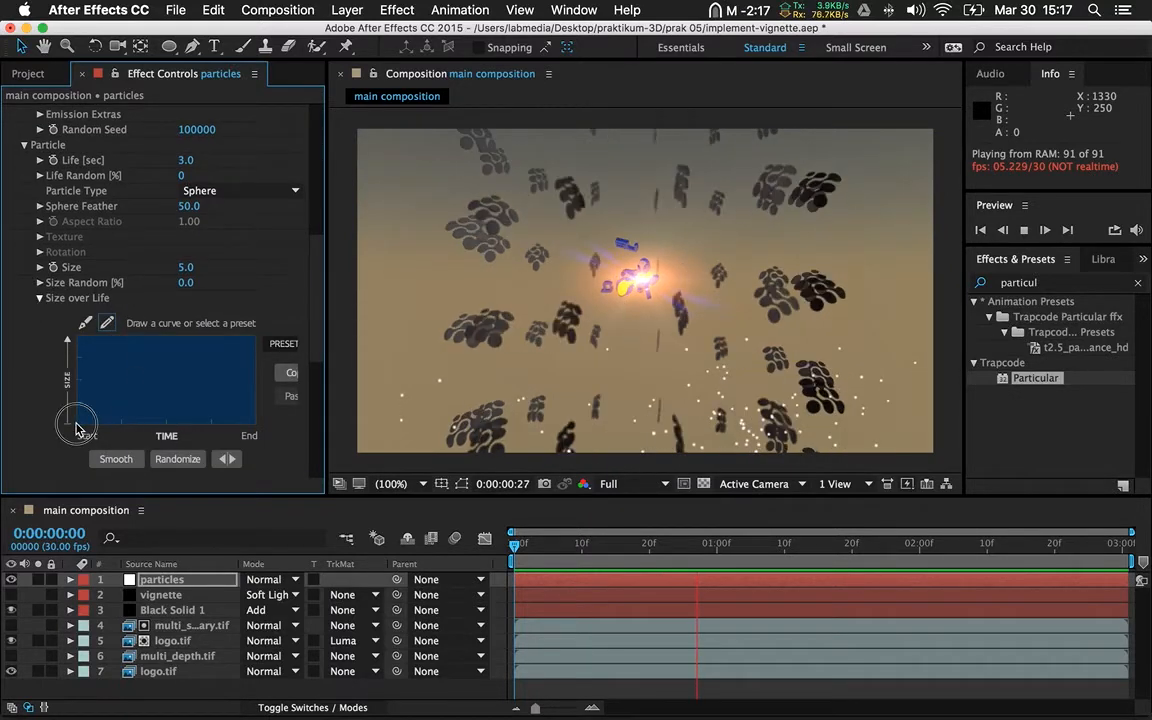
mouse_move(76, 428)
mouse_down()
mouse_move(104, 383)
mouse_move(157, 347)
mouse_move(247, 336)
mouse_up()
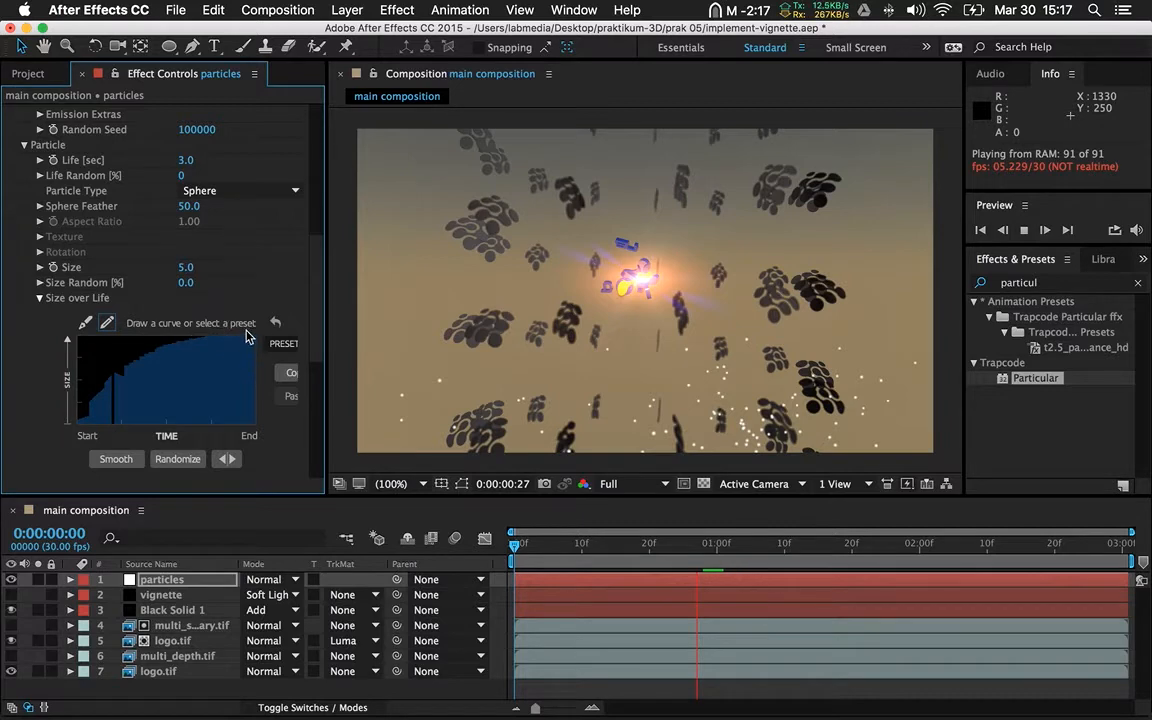
drag(76, 390, 217, 341)
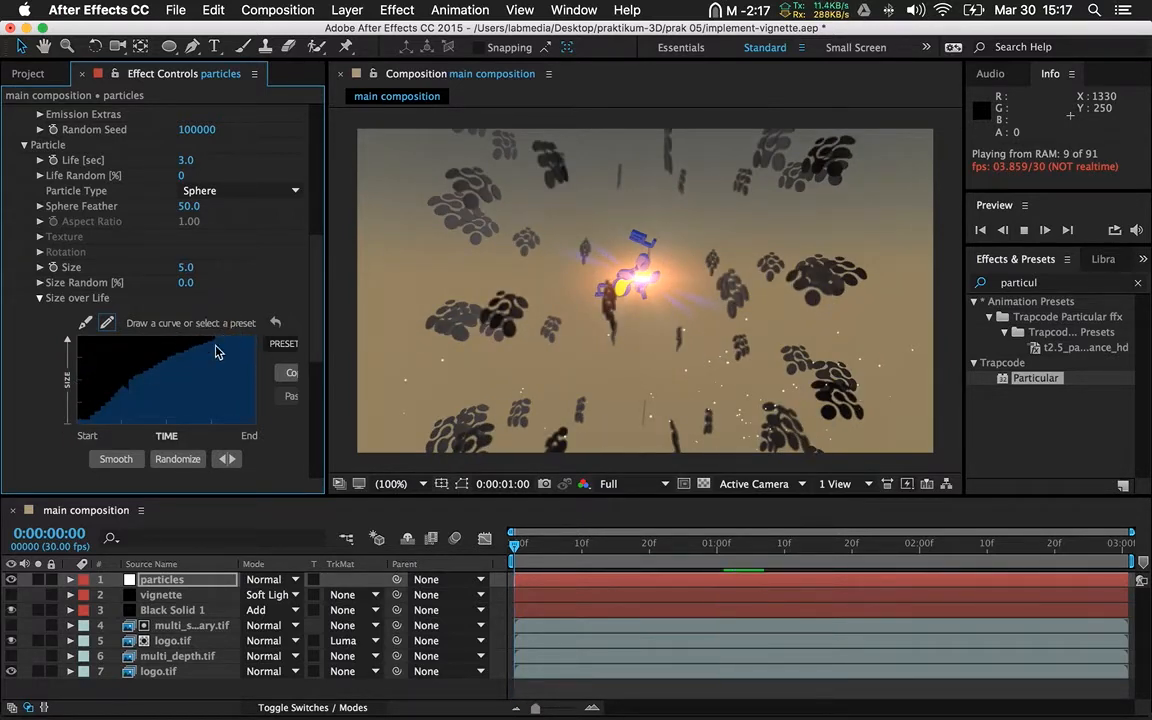
click(134, 461)
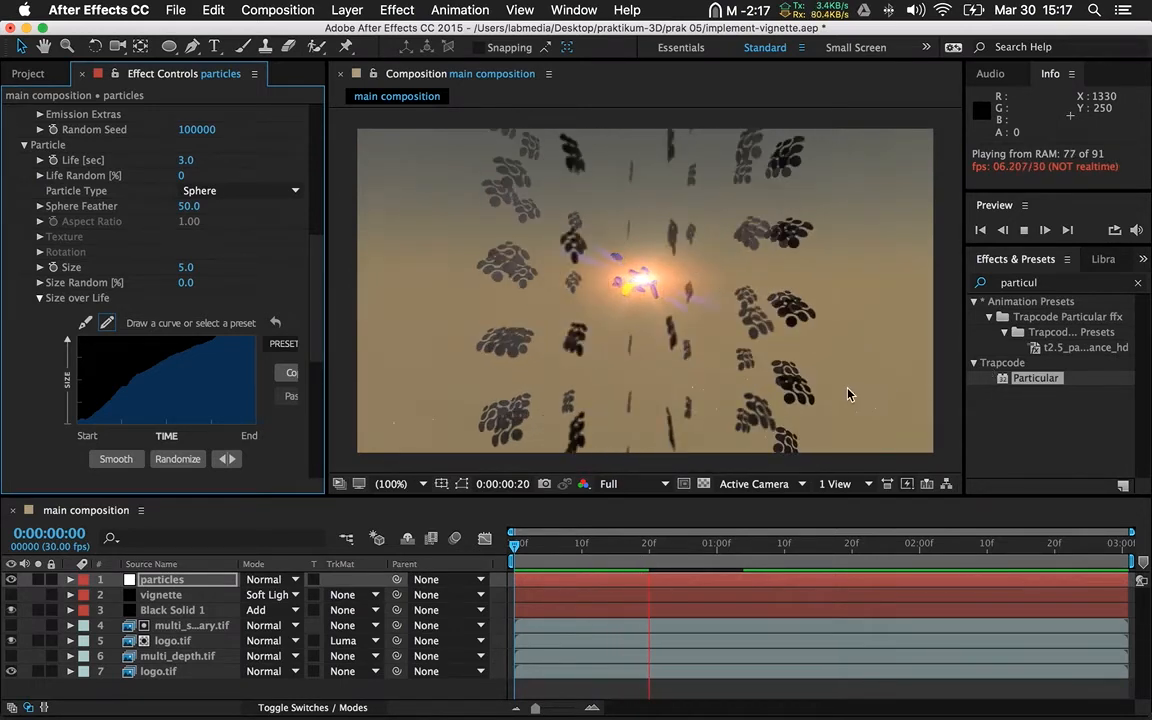
- Stop the preview, scrub through the opening frames to check the particles' growth, and return to the first frame
key(space)
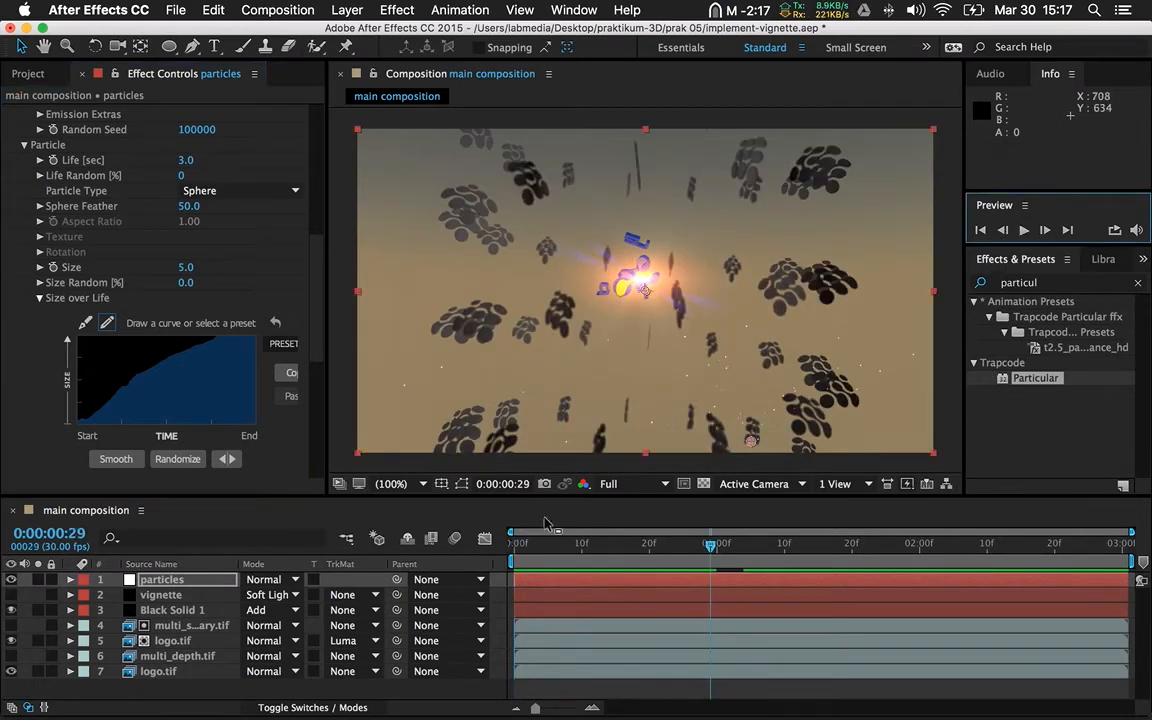
click(518, 556)
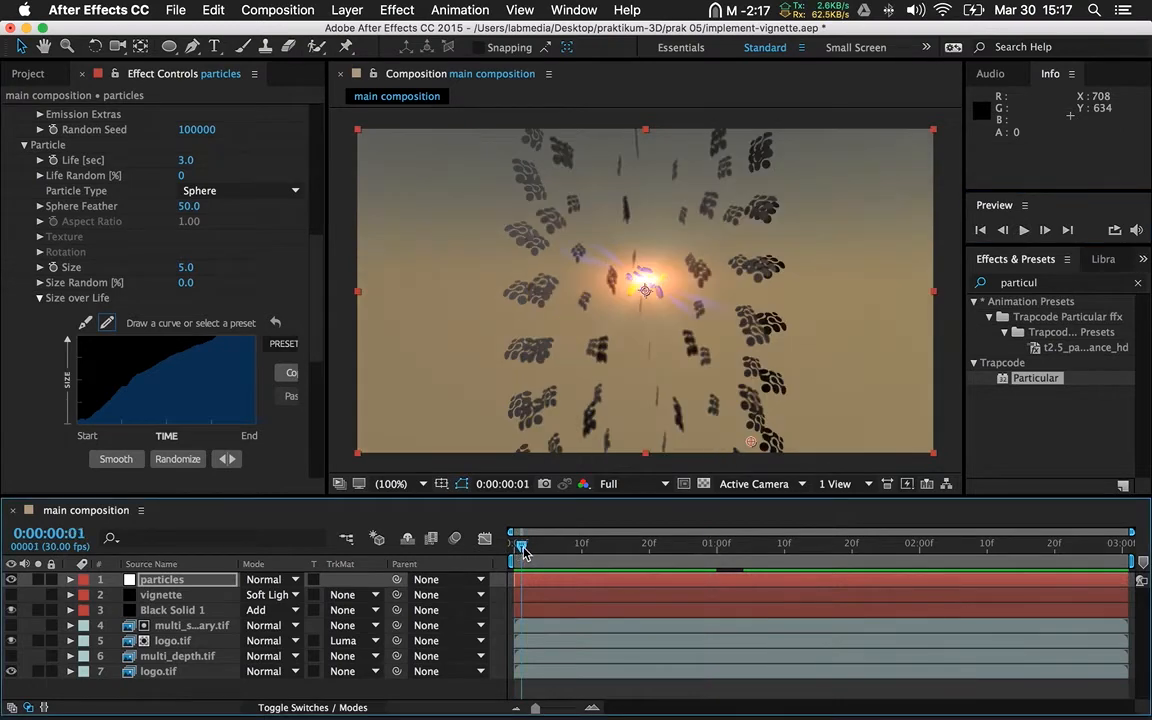
drag(520, 550, 649, 556)
key(Home)
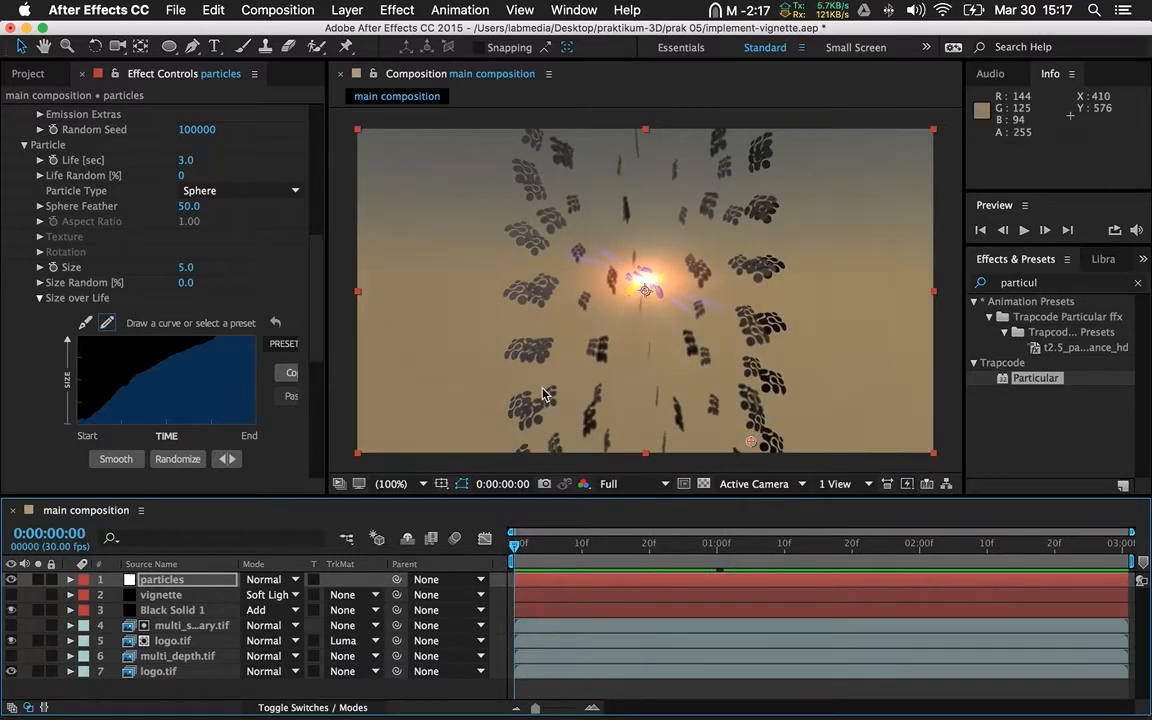
- Set the main composition's duration to 0:00:13:01
click(270, 9)
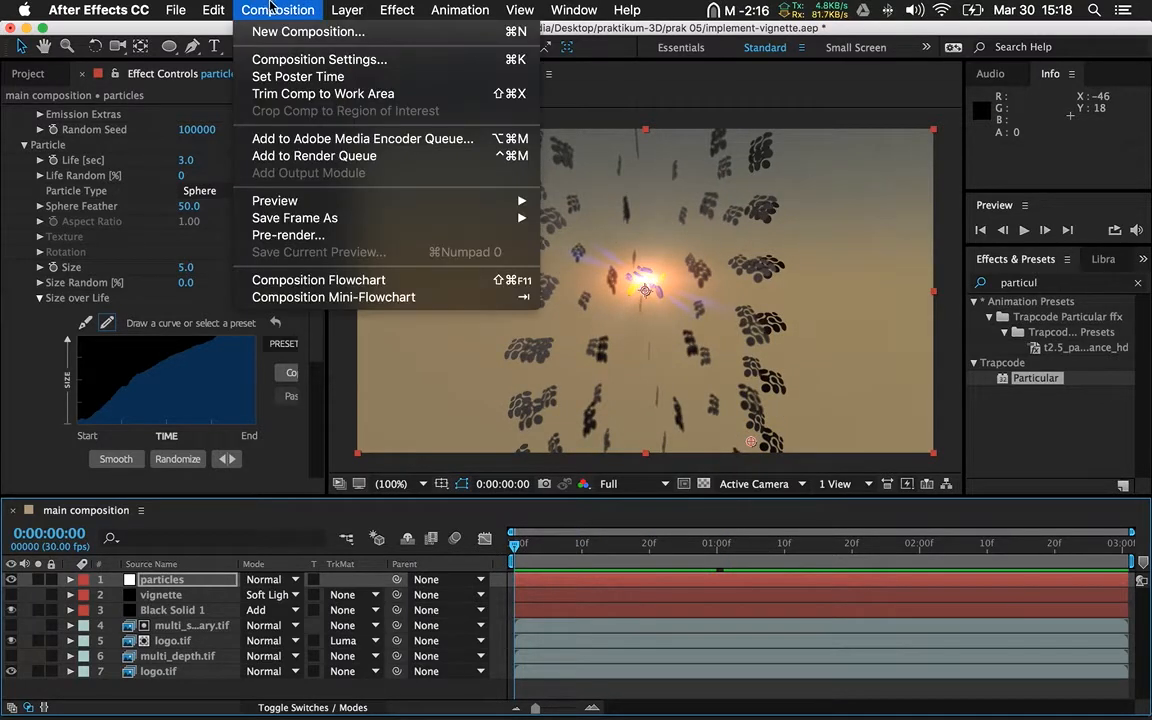
click(313, 60)
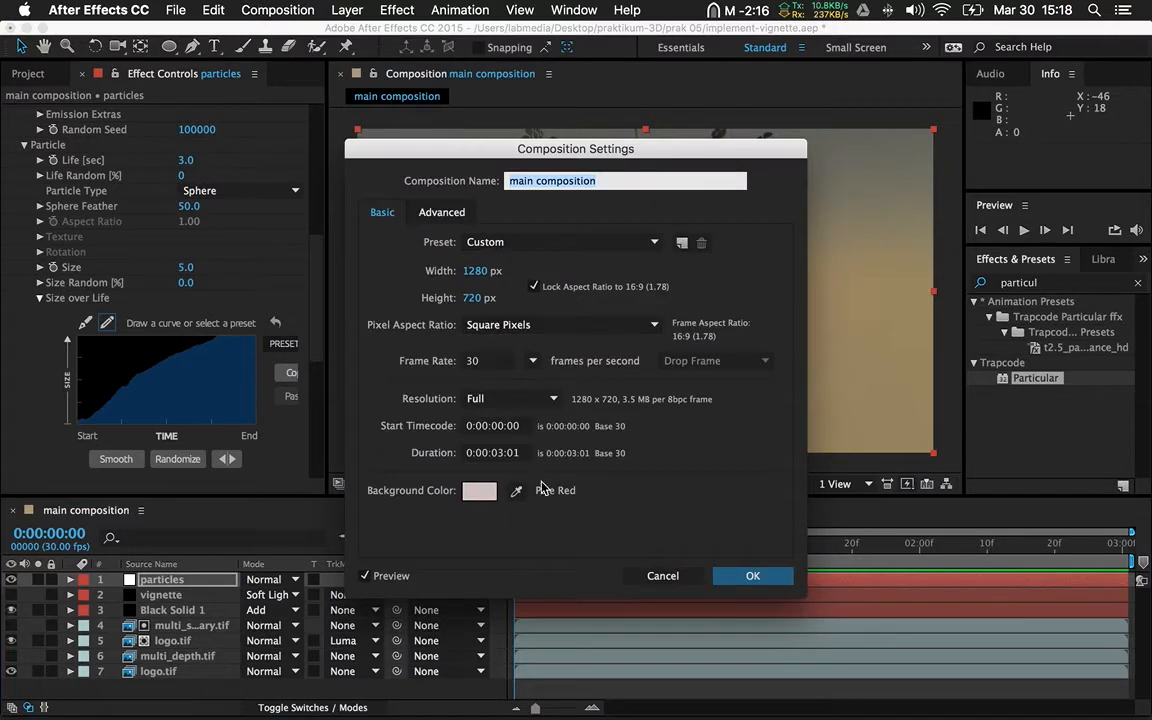
click(498, 453)
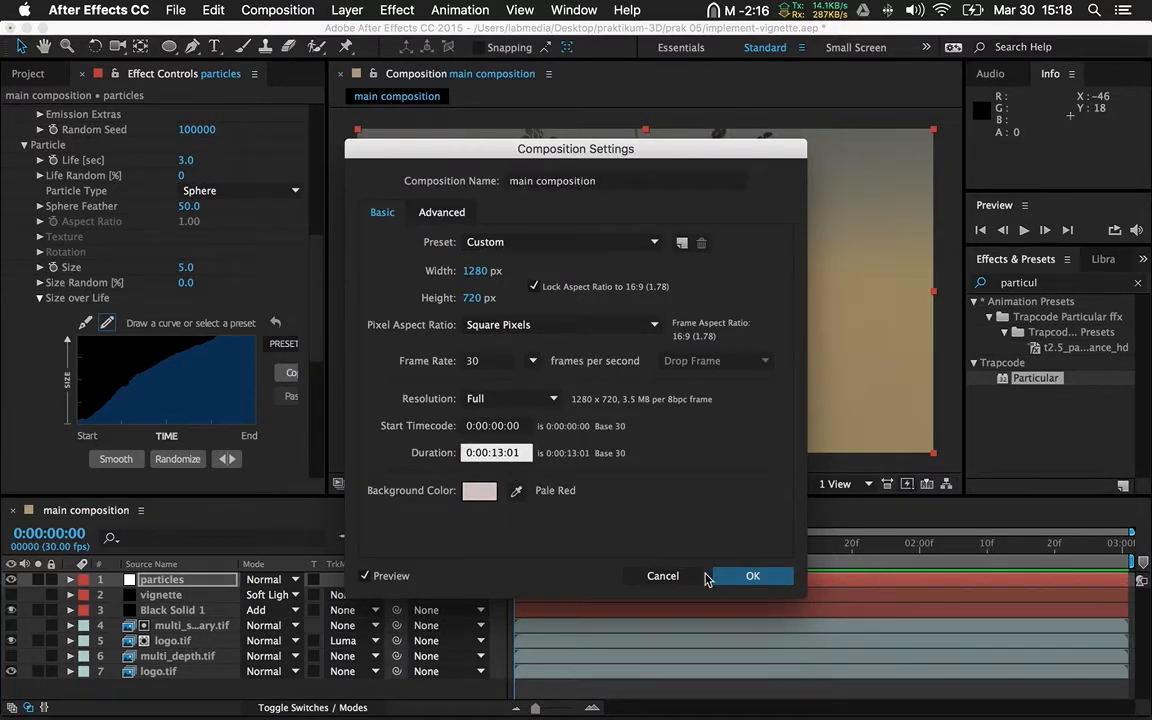
click(720, 580)
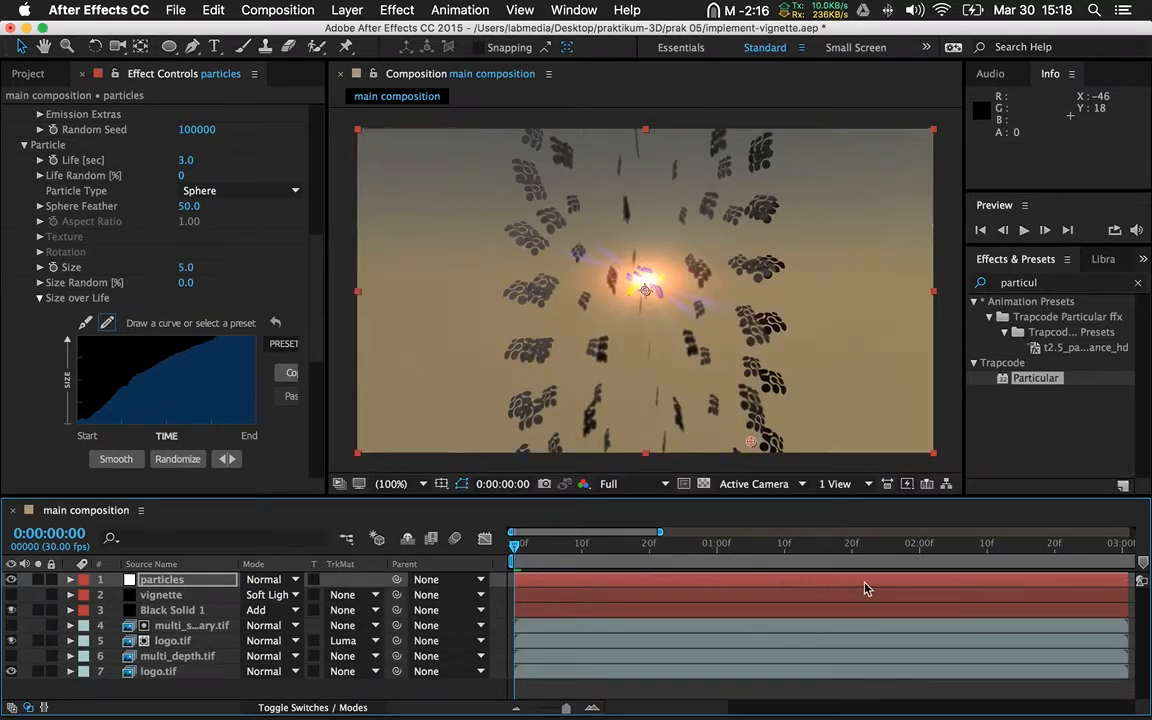
- Shift all the layers together in the timeline so they start at 0:00:03:00
drag(566, 711, 552, 711)
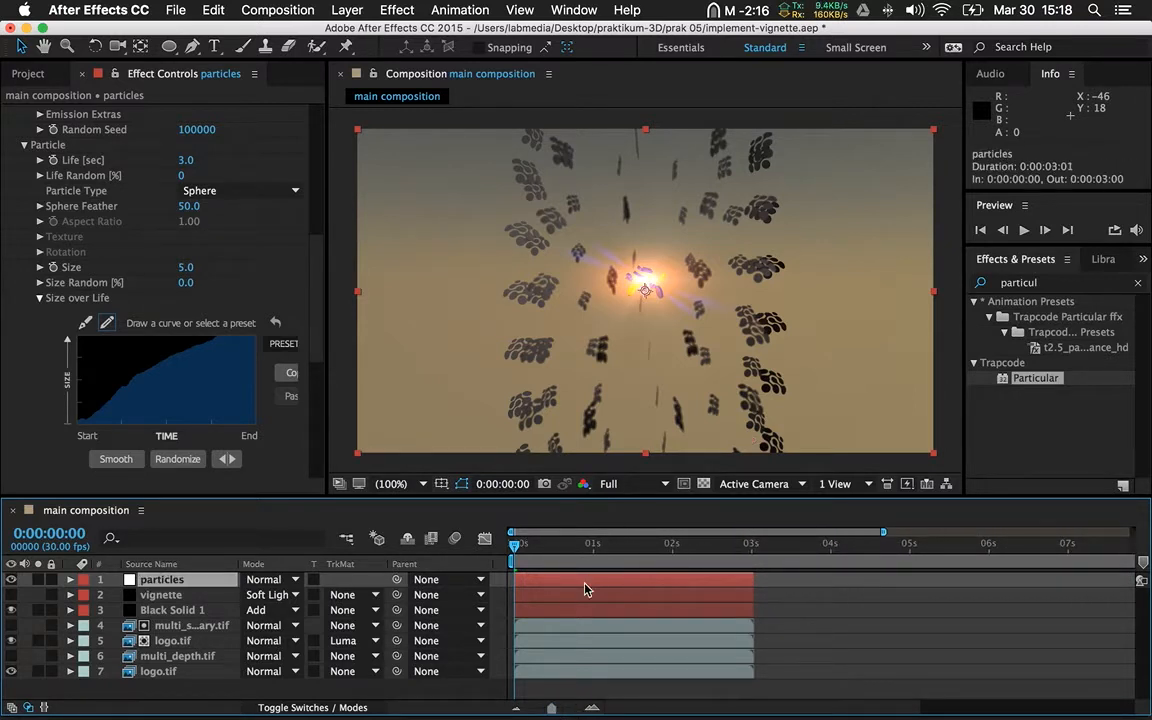
key(super+a)
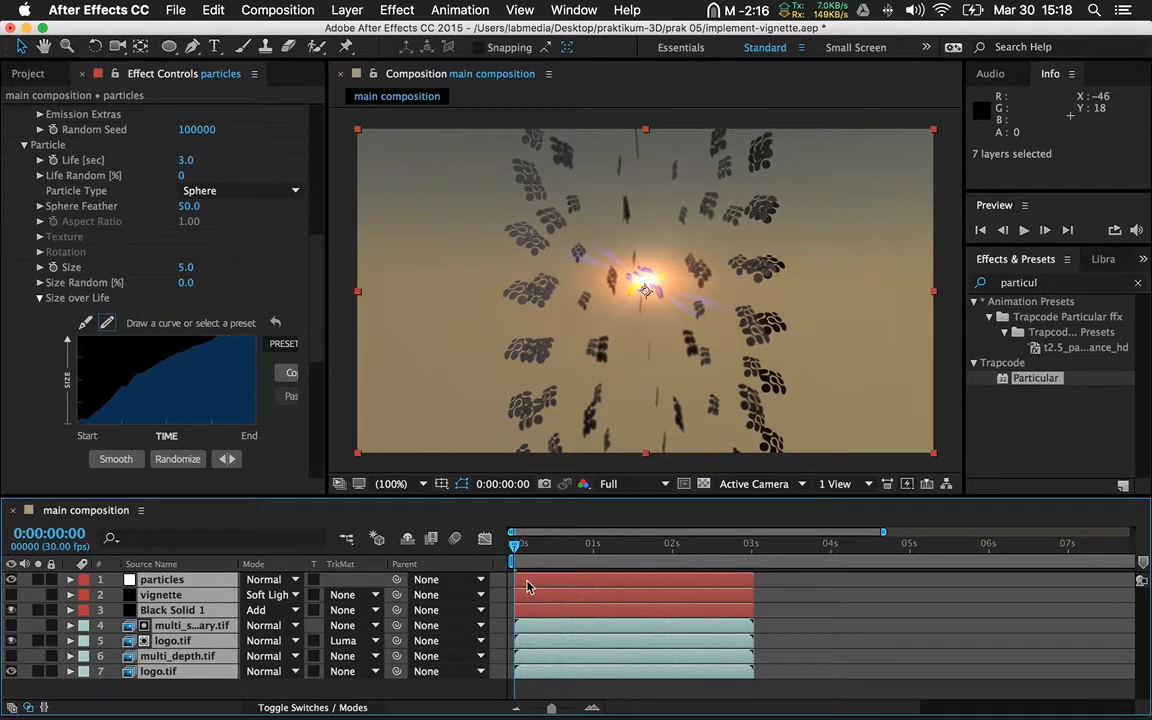
drag(528, 587, 767, 597)
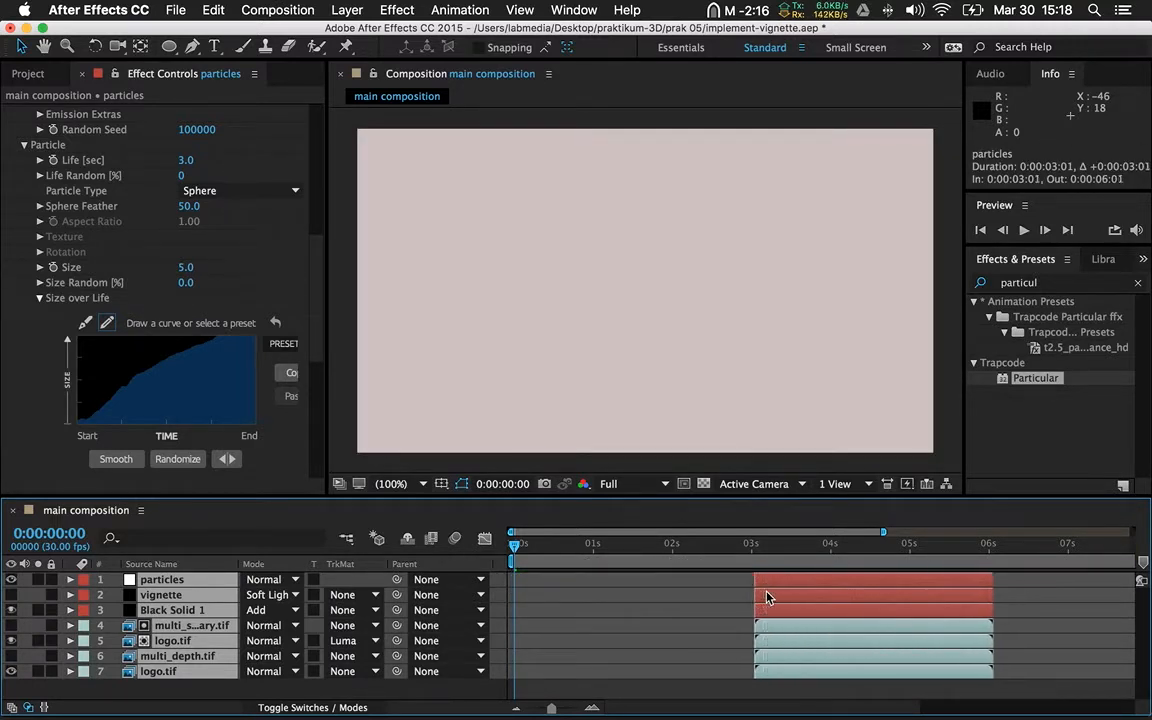
click(779, 587)
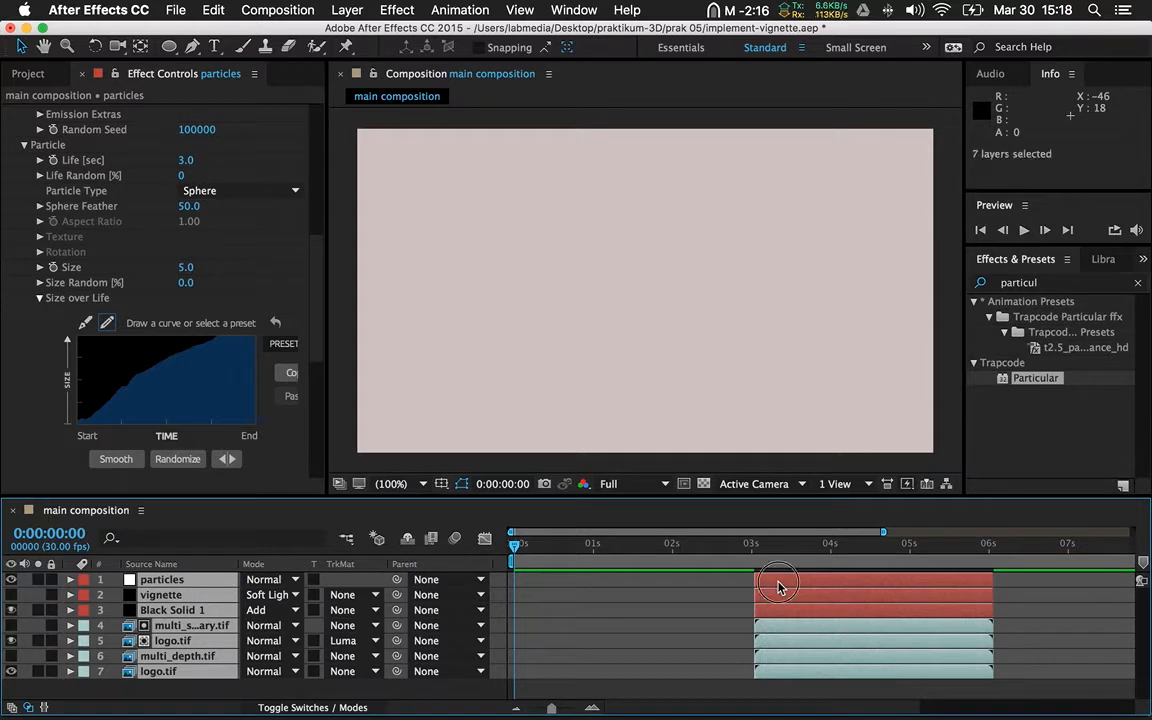
drag(777, 585, 775, 585)
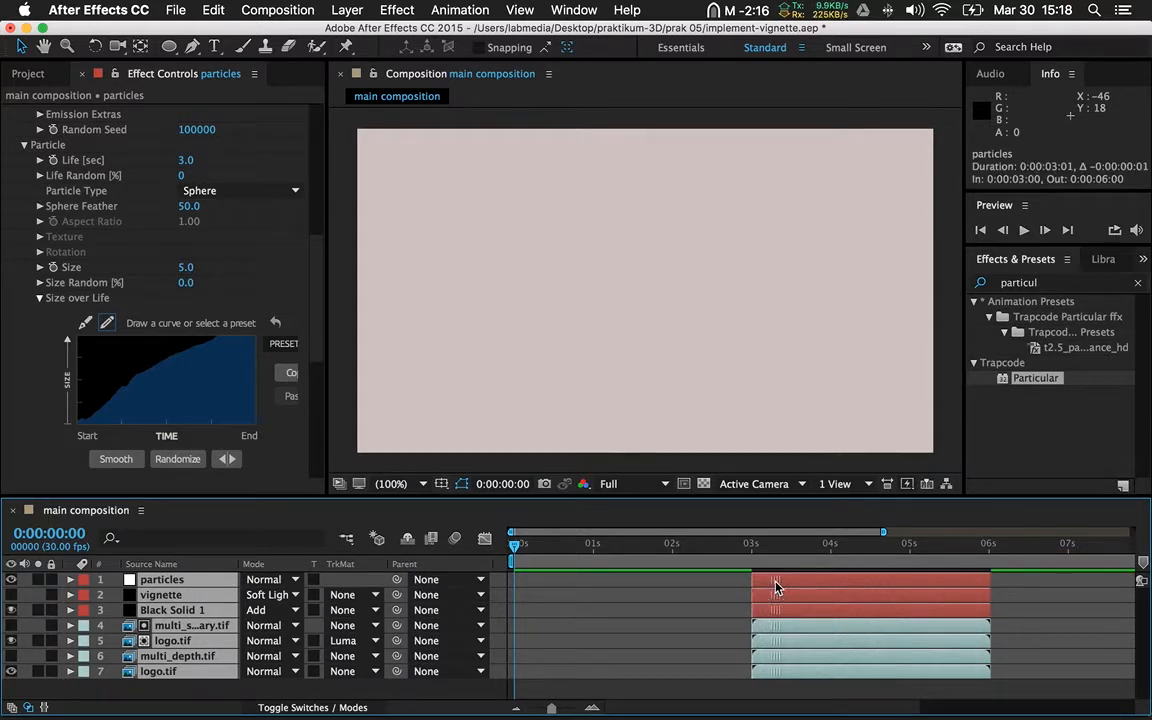
- Set the work area to run from 0:00:03:00 to 0:00:06:00
click(752, 545)
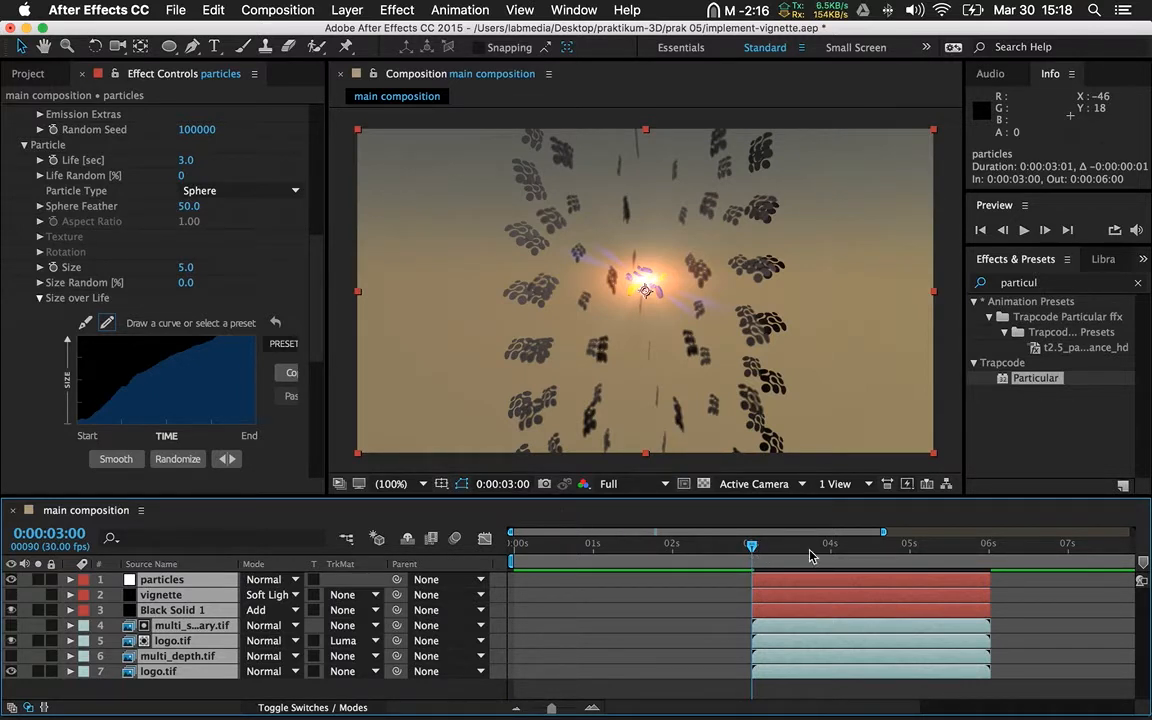
key(b)
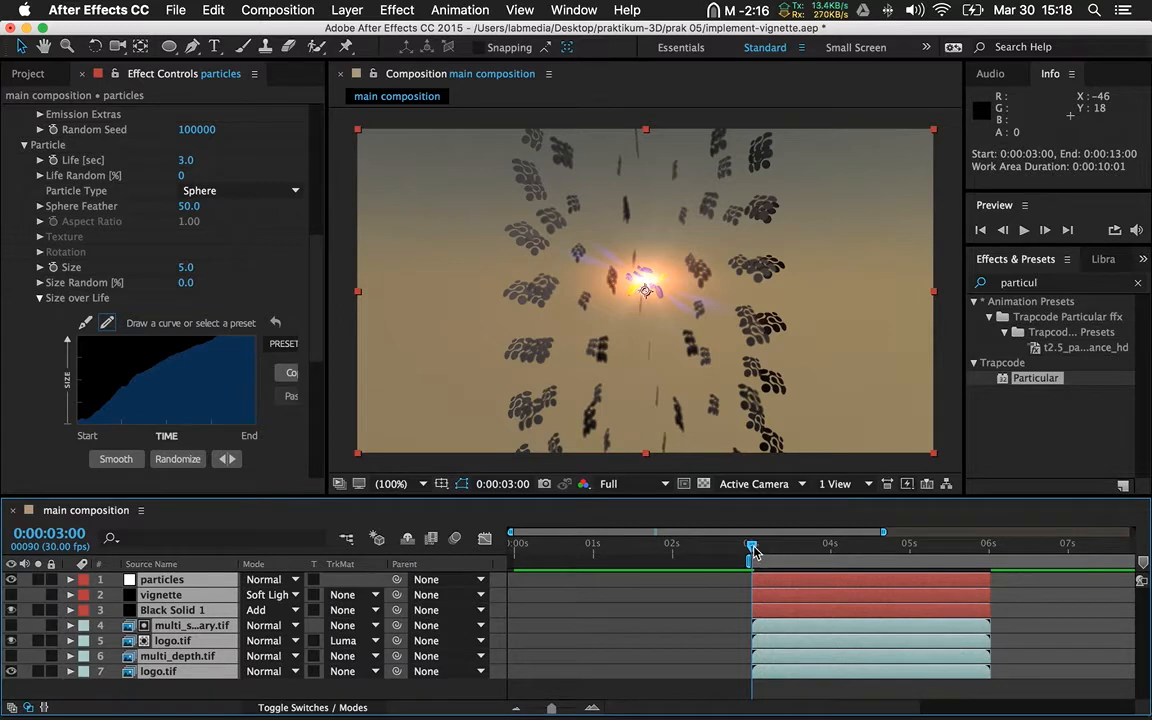
drag(752, 548, 993, 551)
click(995, 549)
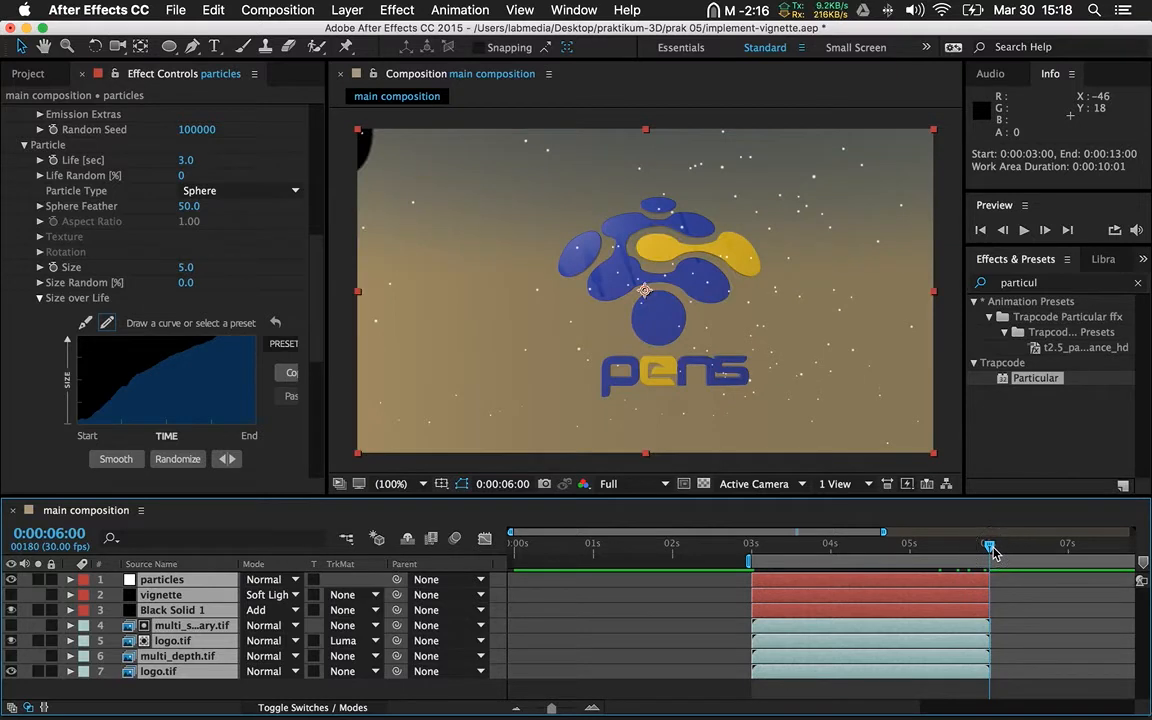
key(n)
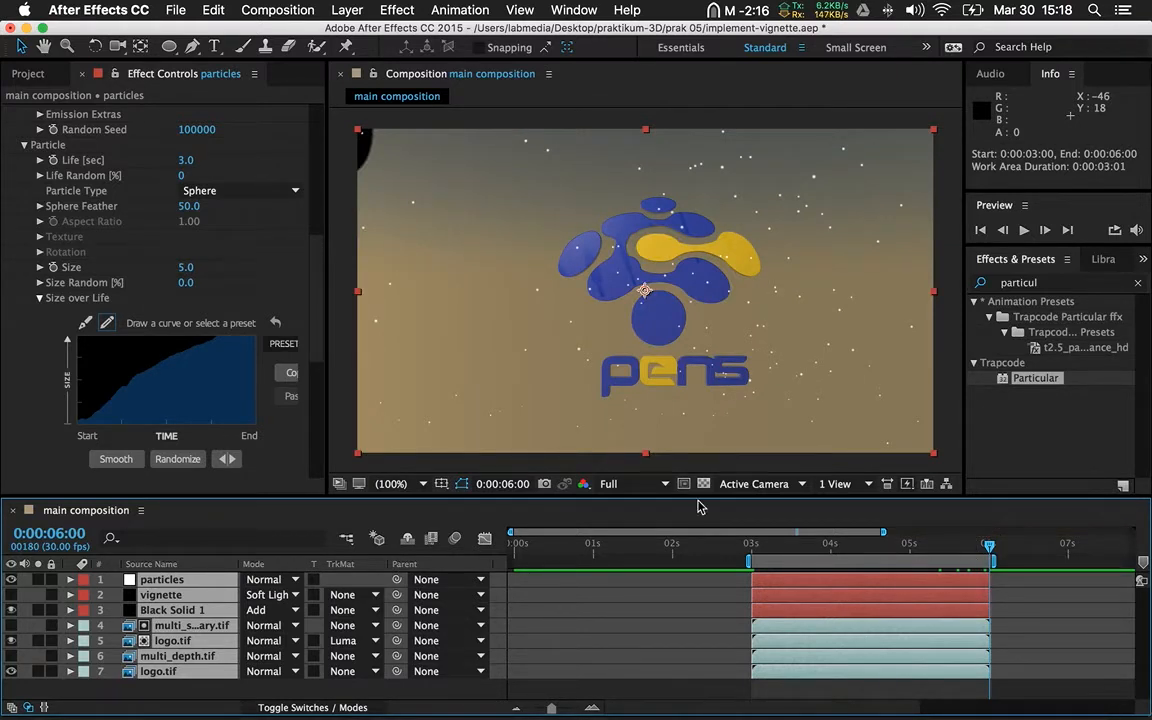
- Preview the shifted animation from near the start of the work area and scrub to 0:00:04:06 to check the particles
click(758, 557)
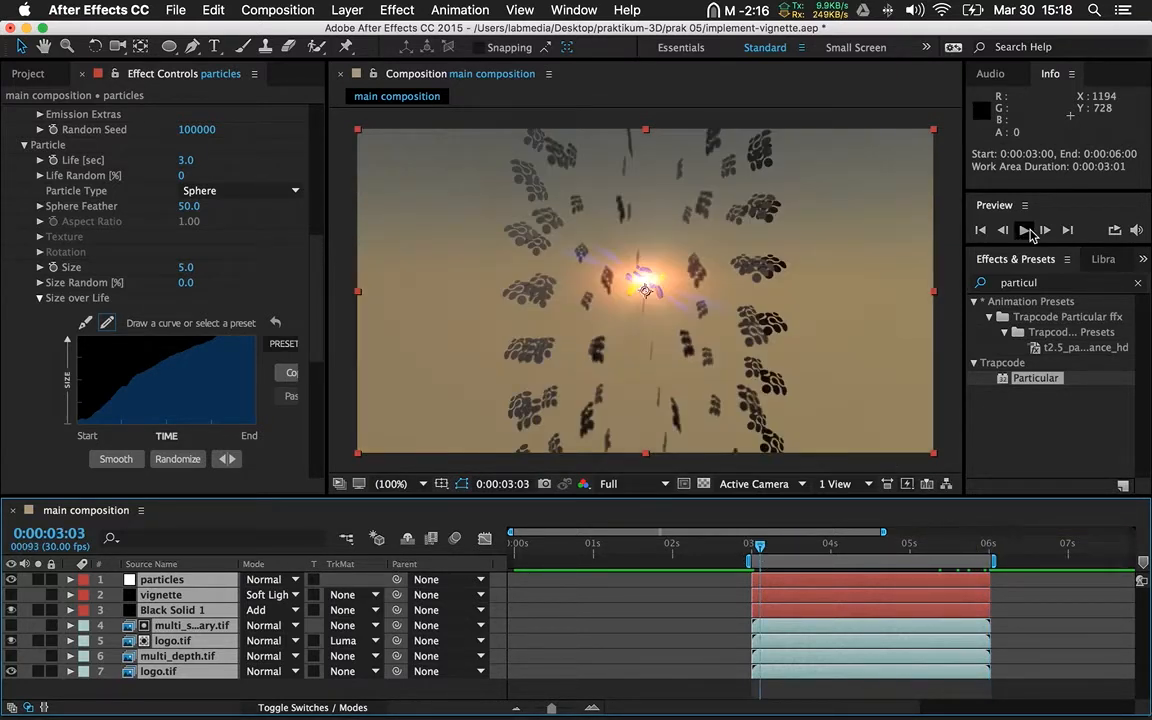
click(1024, 230)
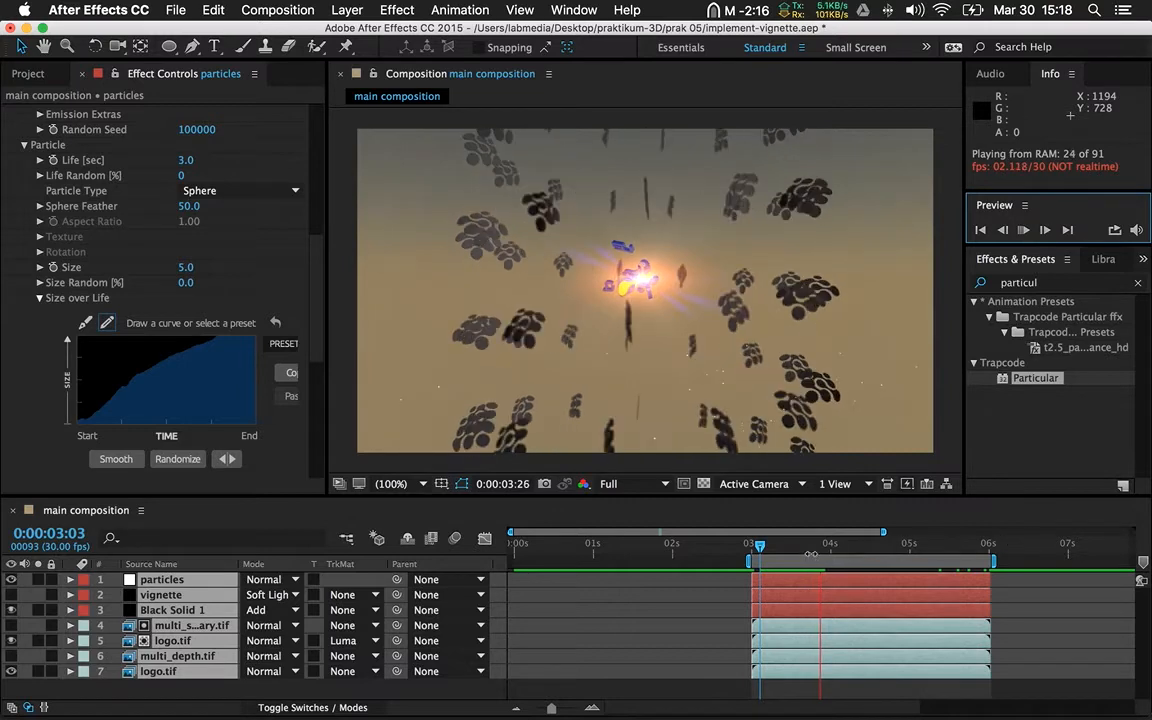
click(1024, 232)
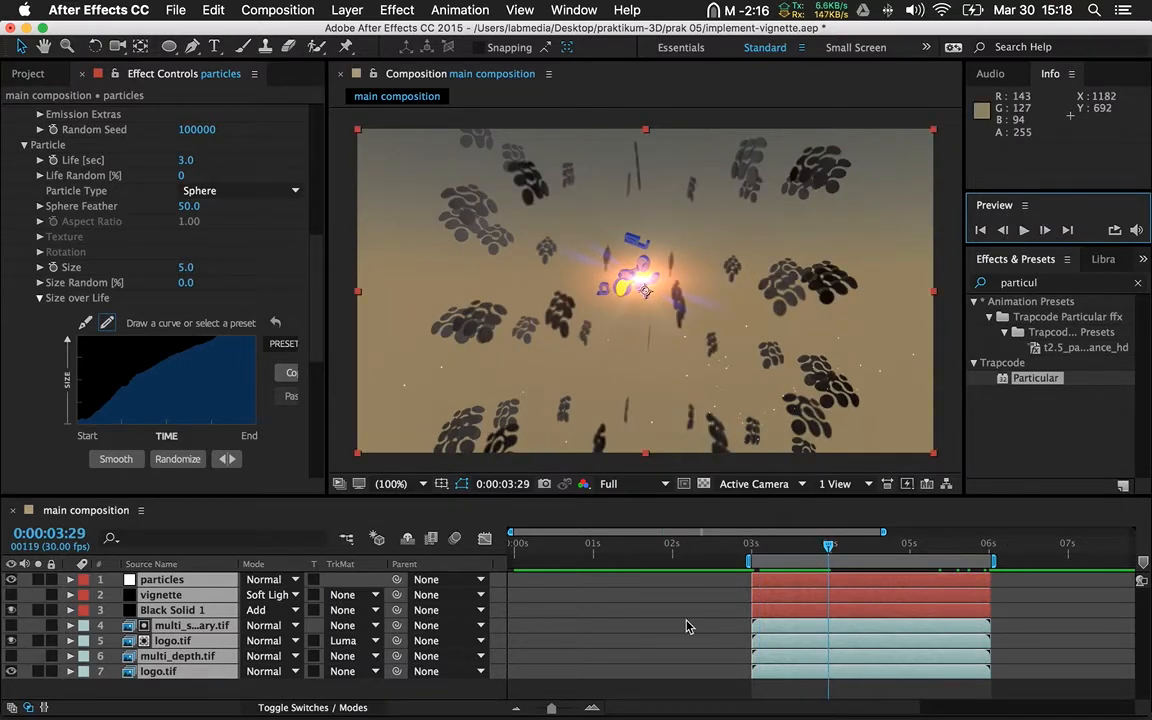
click(758, 550)
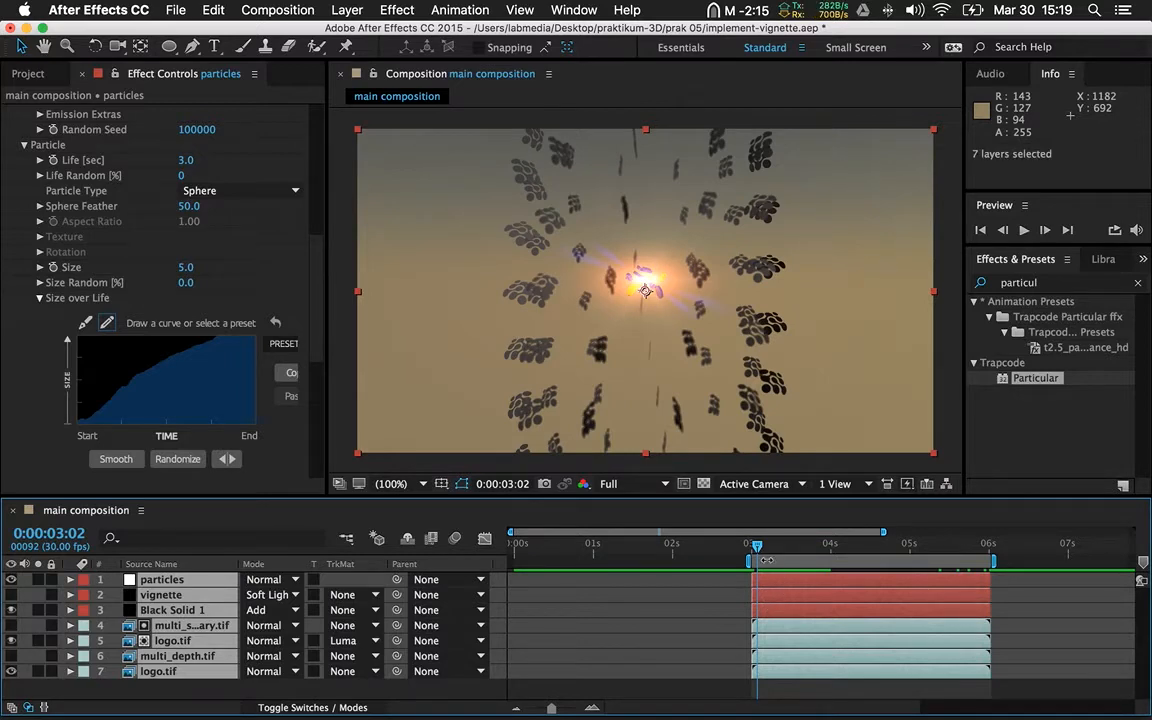
drag(758, 550, 846, 549)
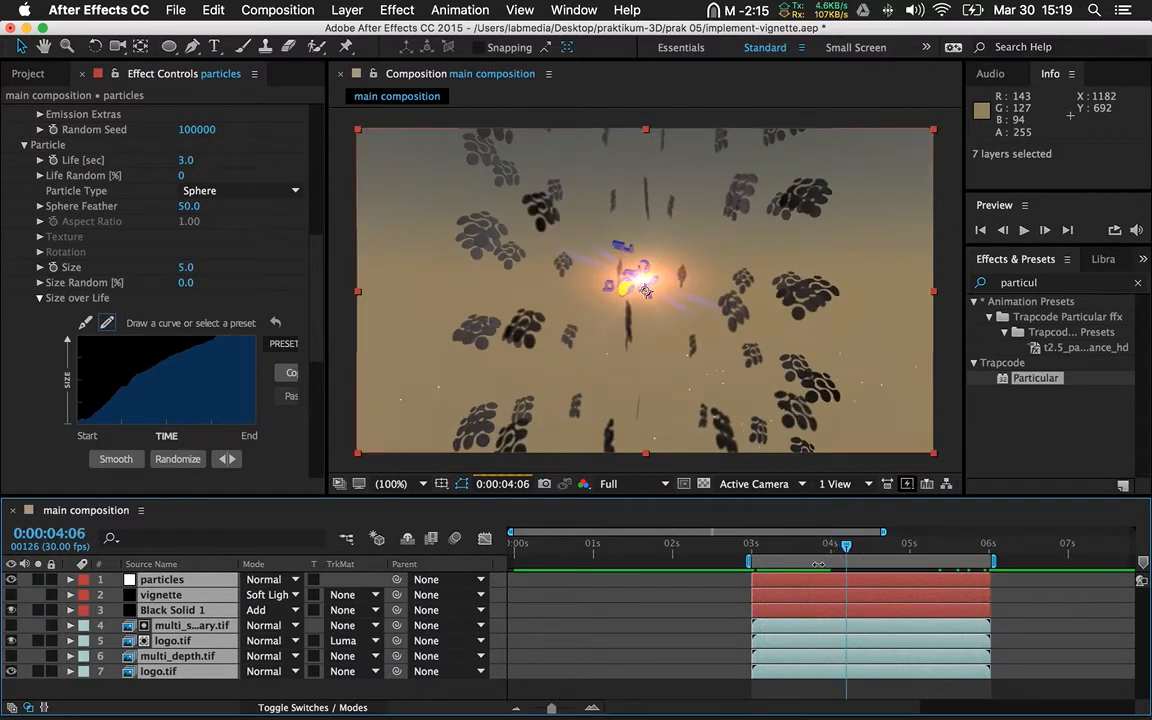
- Move only the particles layer to start at 0:00:00:00 and extend its out point to 0:00:06:00
drag(787, 583, 558, 582)
click(786, 587)
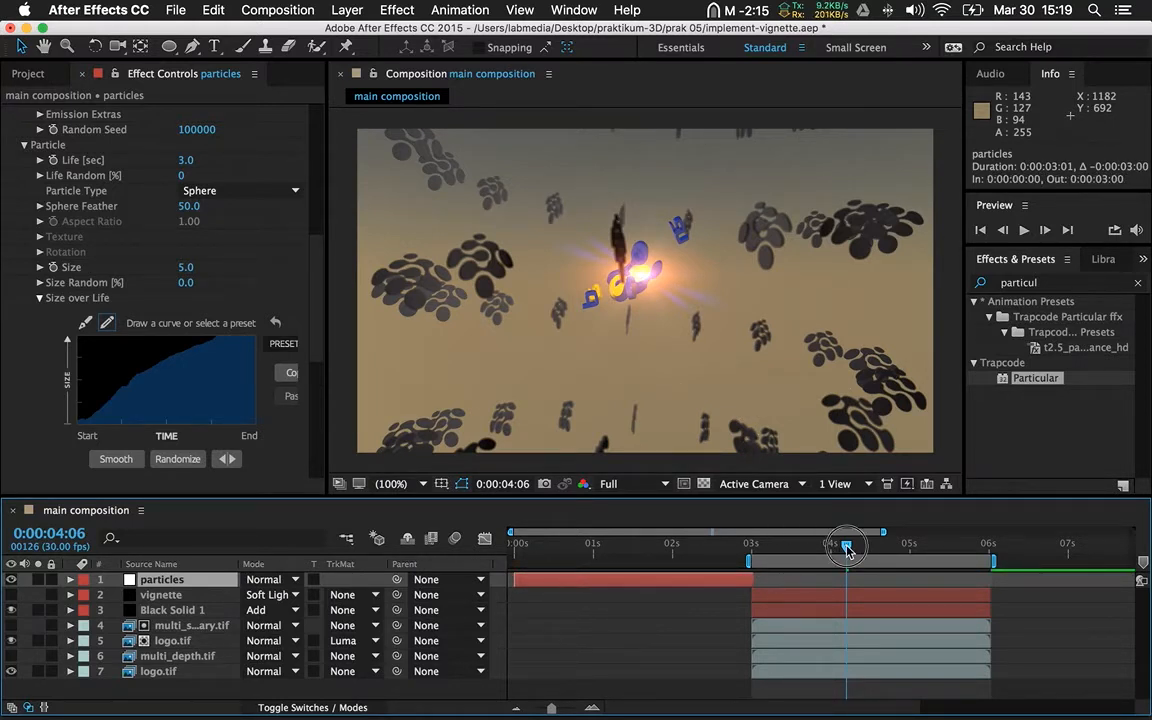
drag(846, 549, 994, 581)
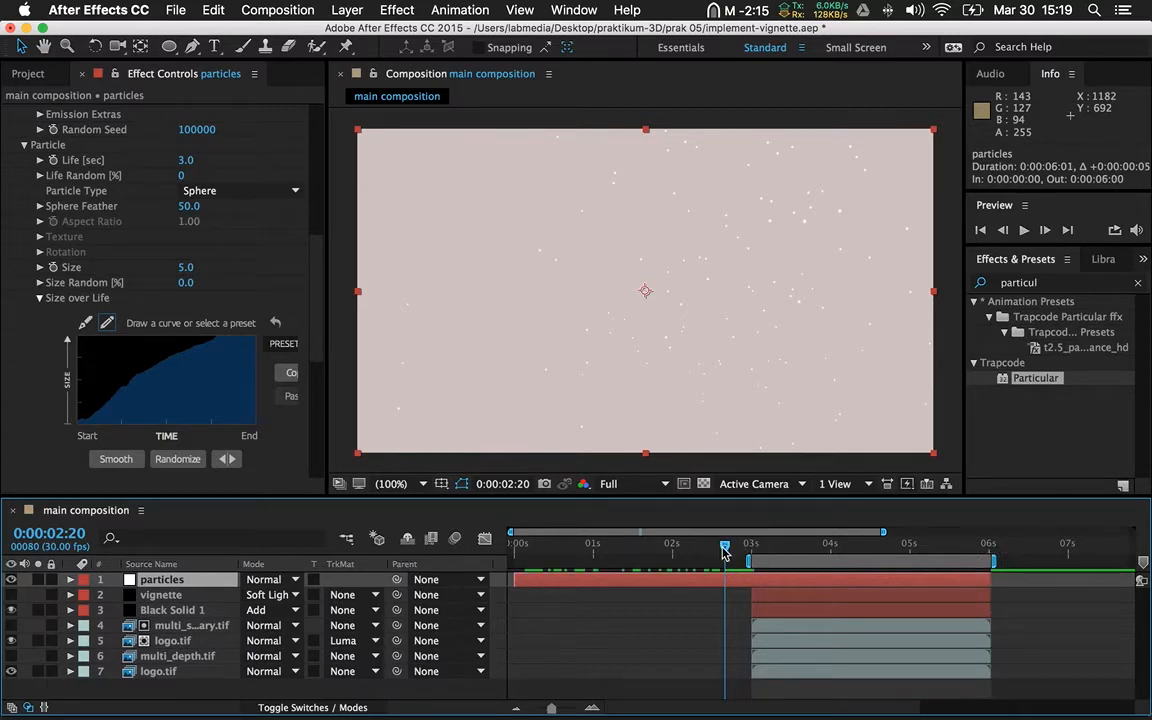
- Preview the composition from 0:00:03:00 and scrub the frames just before it to check how the particles fill the frame
drag(725, 549, 752, 547)
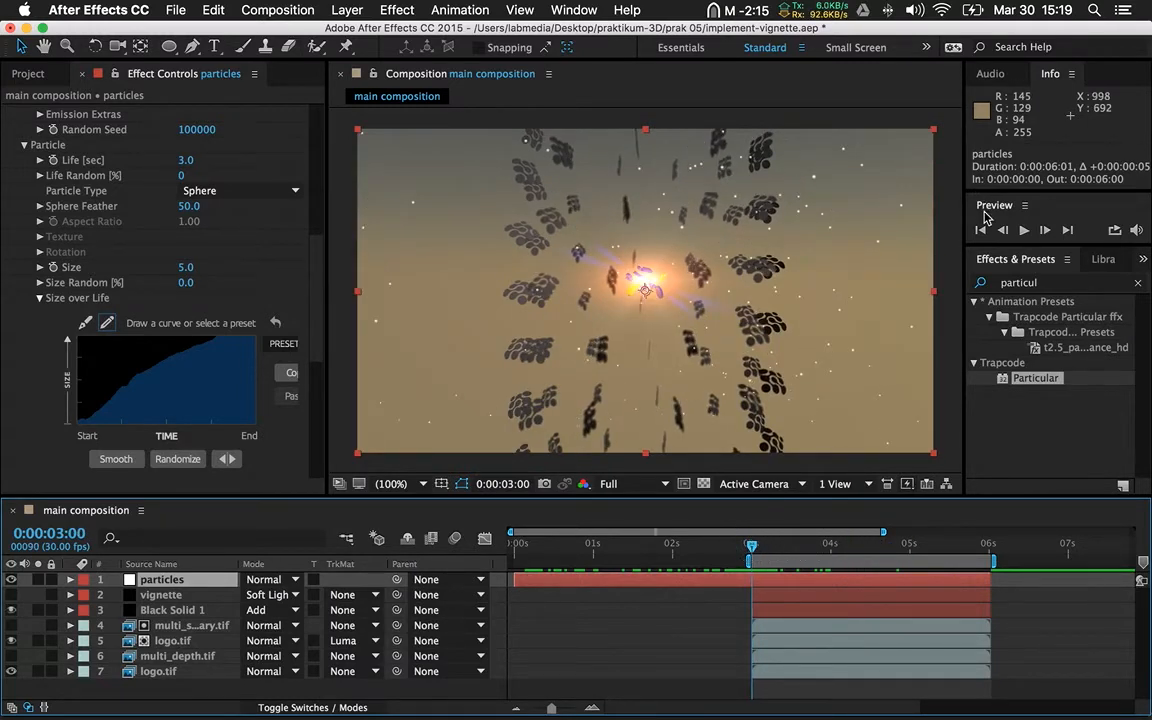
click(1029, 230)
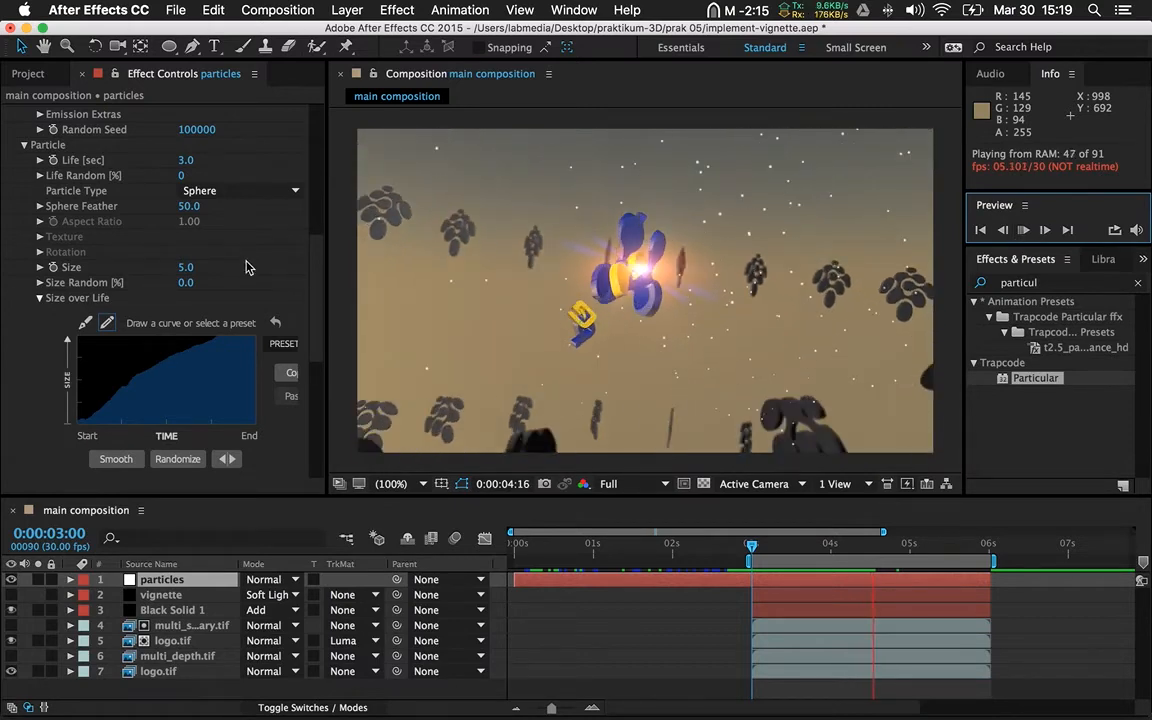
drag(314, 288, 313, 157)
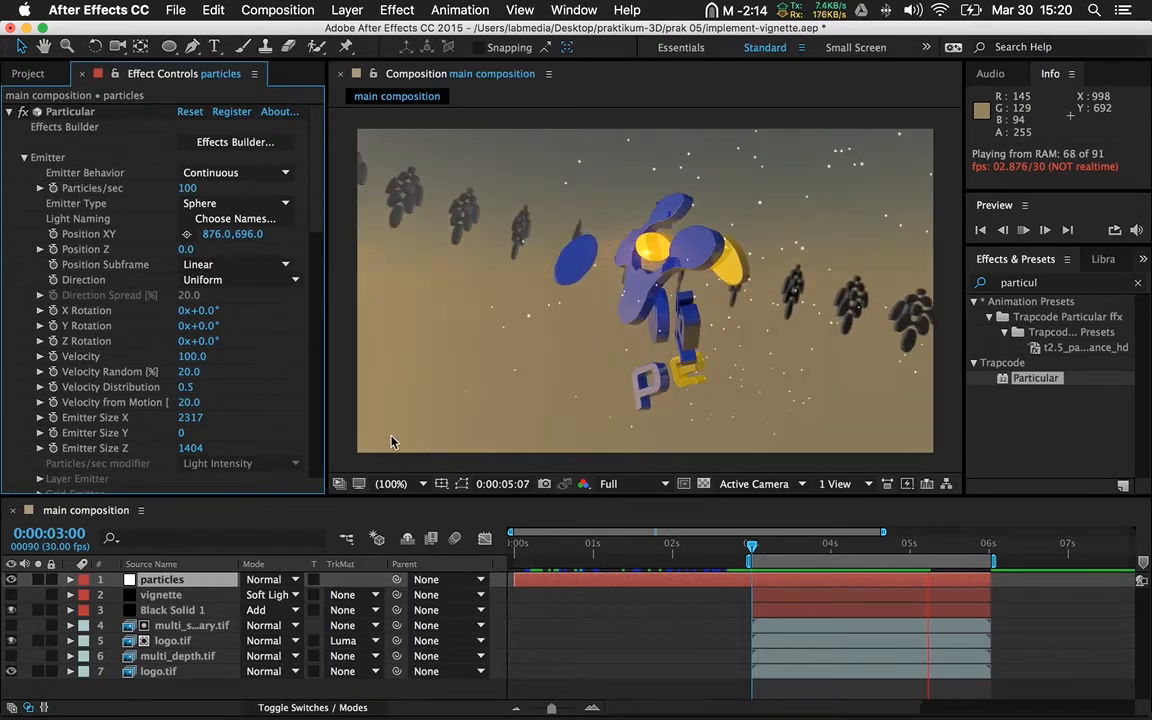
click(733, 547)
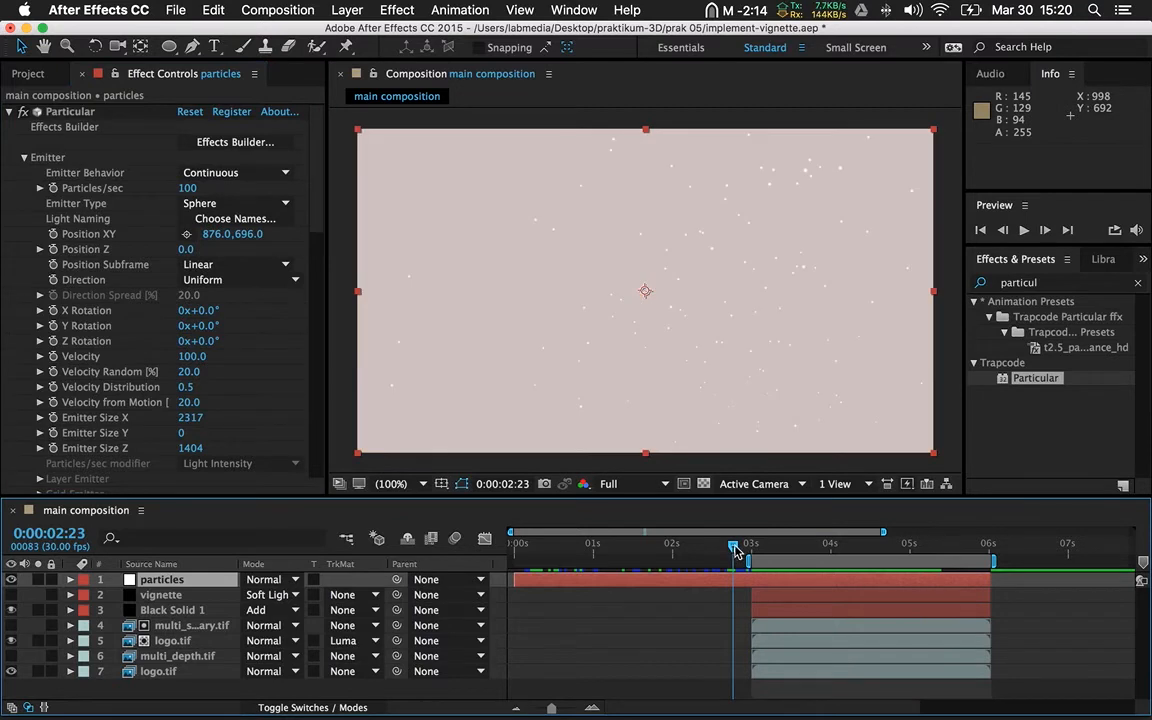
drag(733, 548, 720, 548)
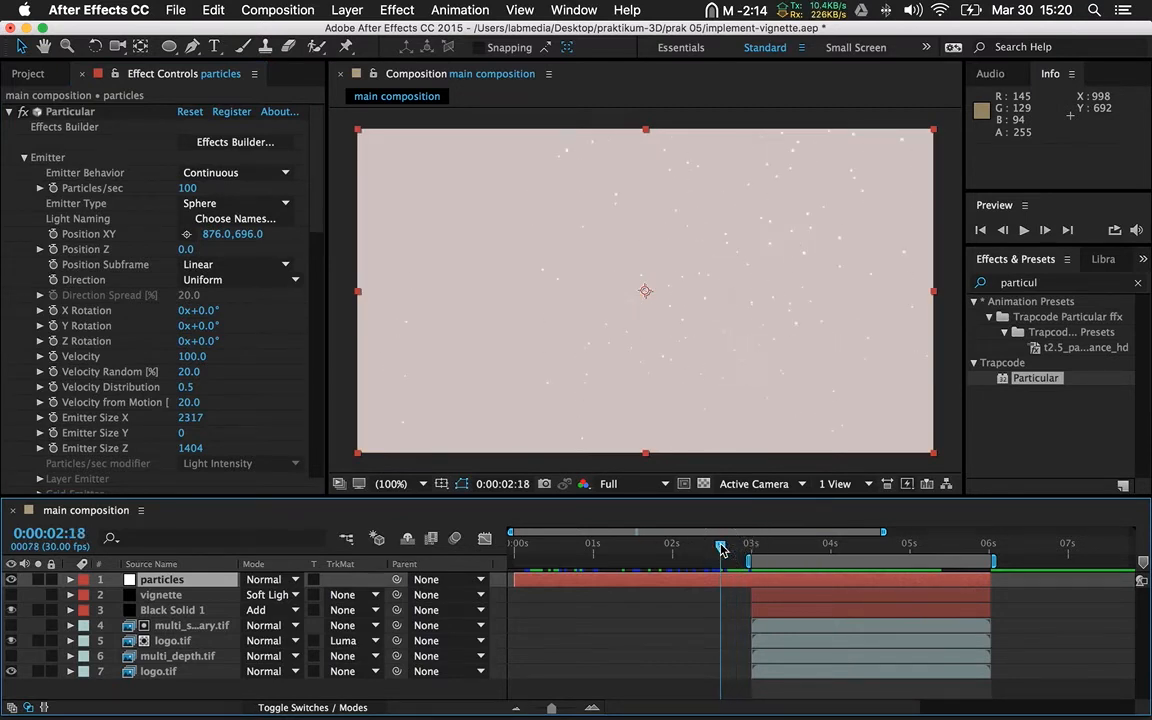
- Keyframe Particular's Particles/sec at 100 on 0:00:02:18 and reveal the keyframe under the particles layer
click(55, 190)
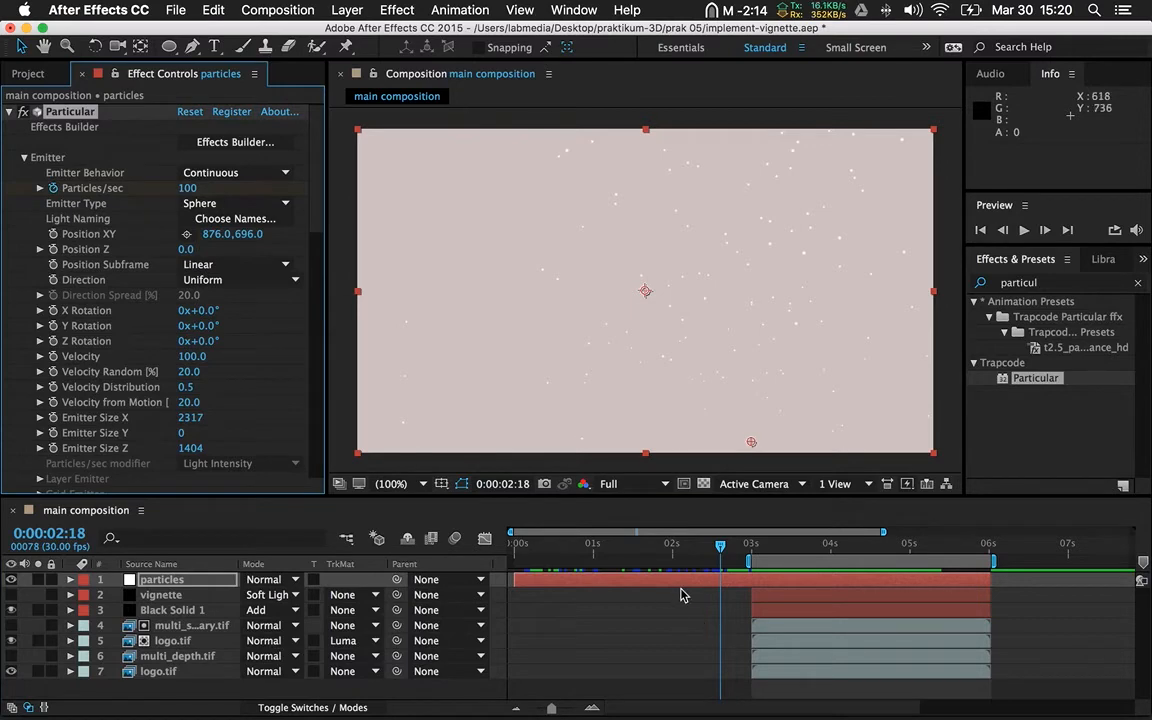
key(u)
key(u)
key(u)
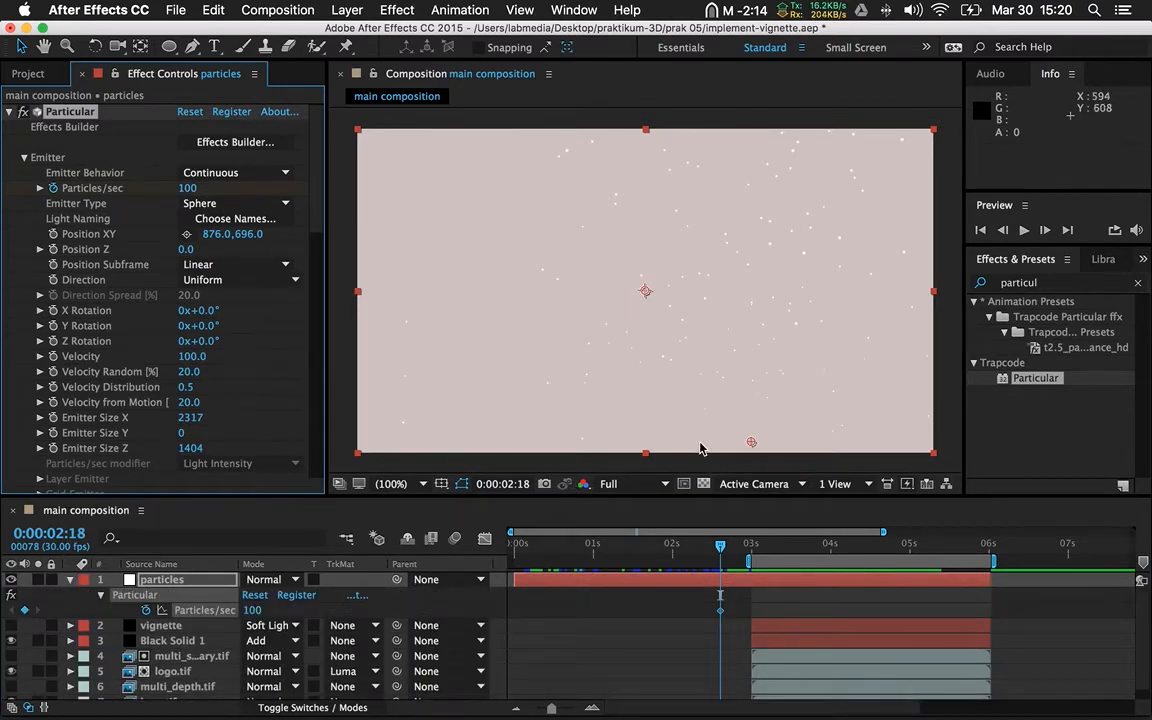
- Add a Particles/sec keyframe of 10 one frame on, at 0:00:02:19
drag(720, 547, 724, 549)
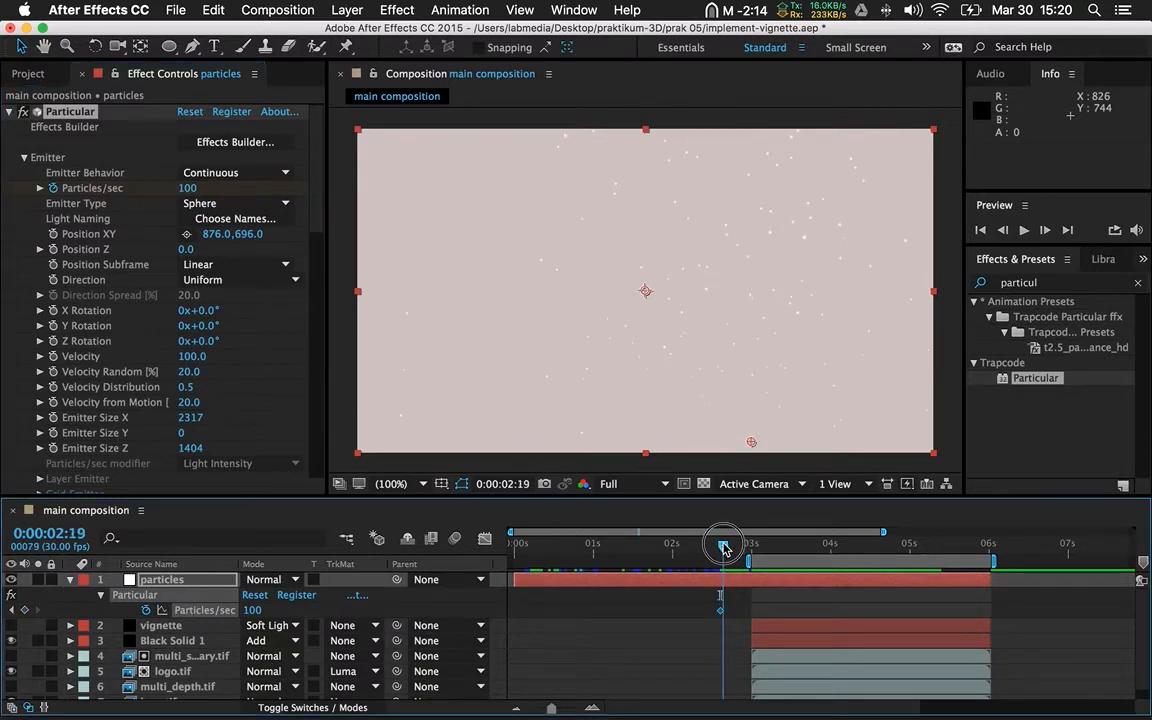
click(188, 188)
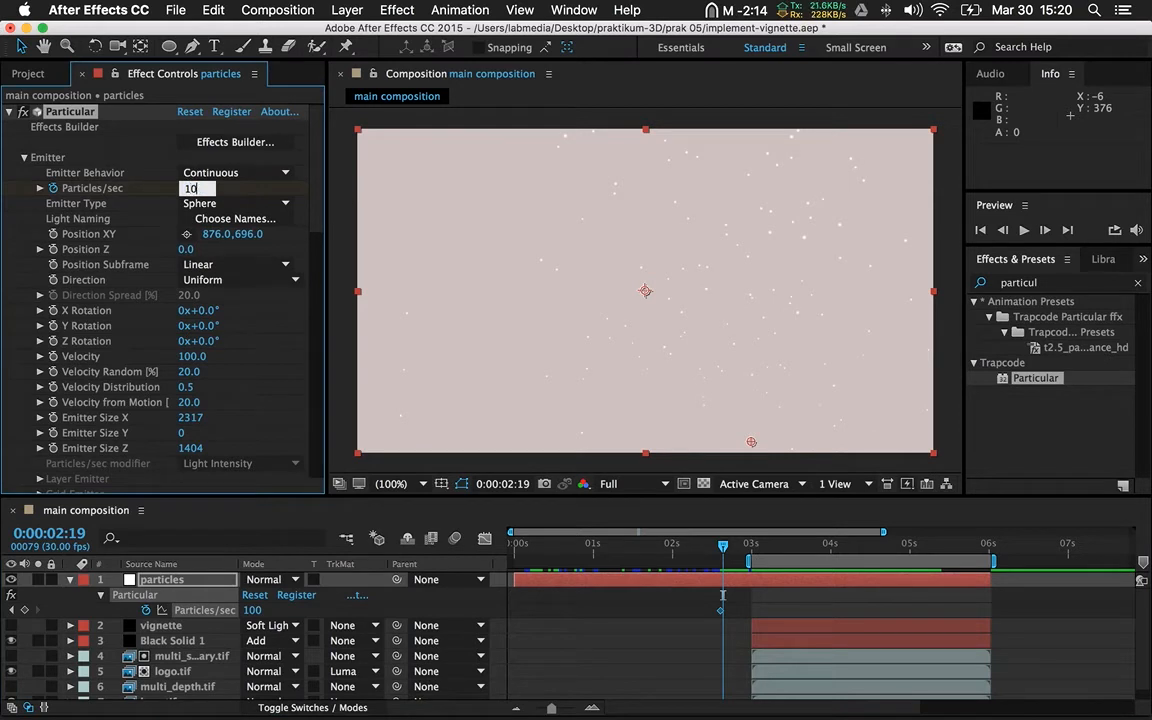
text(10)
key(Return)
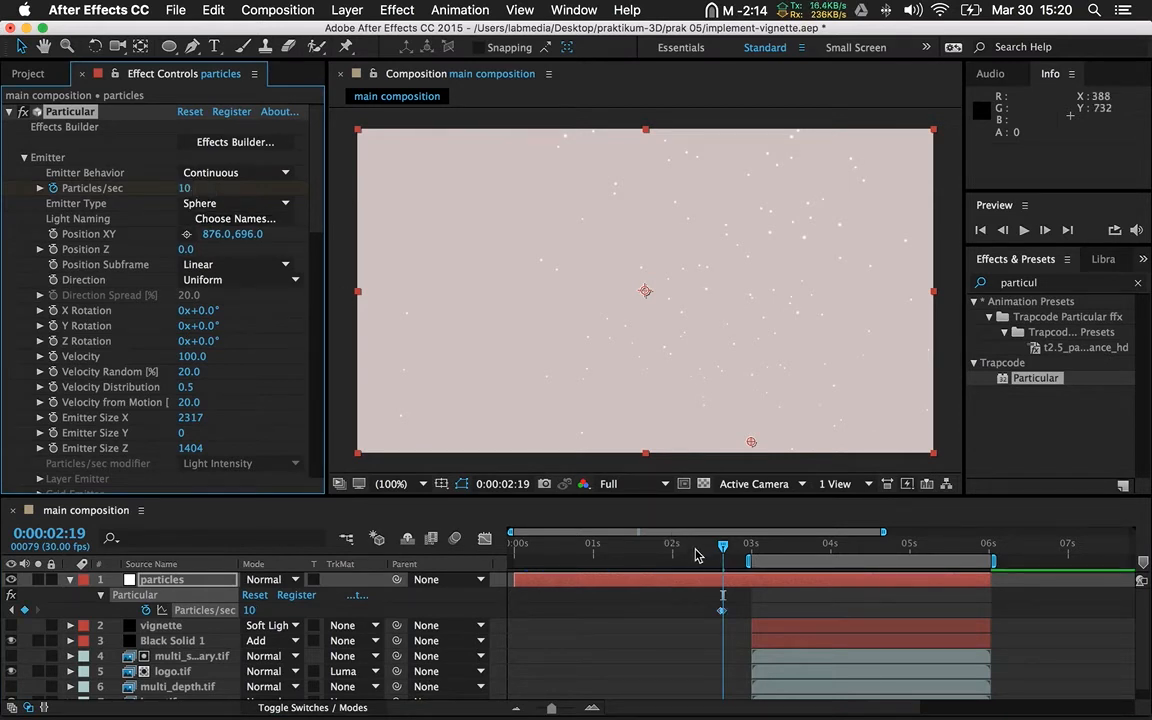
- Check the Particles/sec change around the keyframes and preview the animation from 0:00:02:21
click(680, 547)
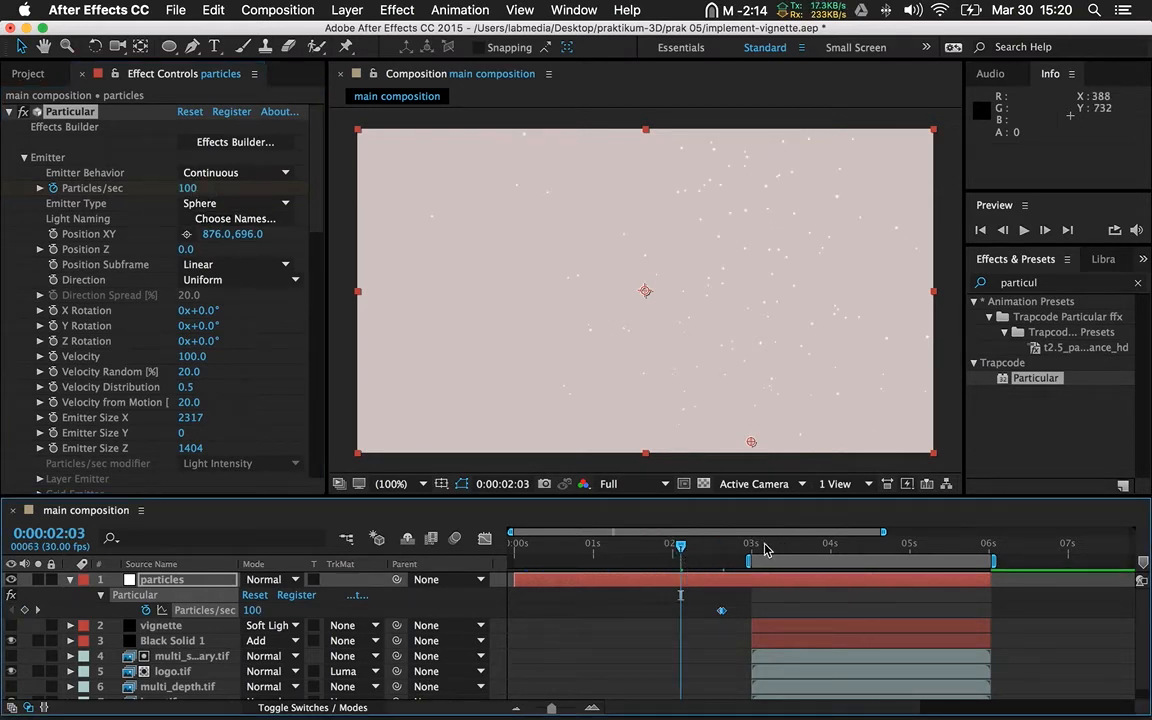
click(728, 547)
click(1022, 230)
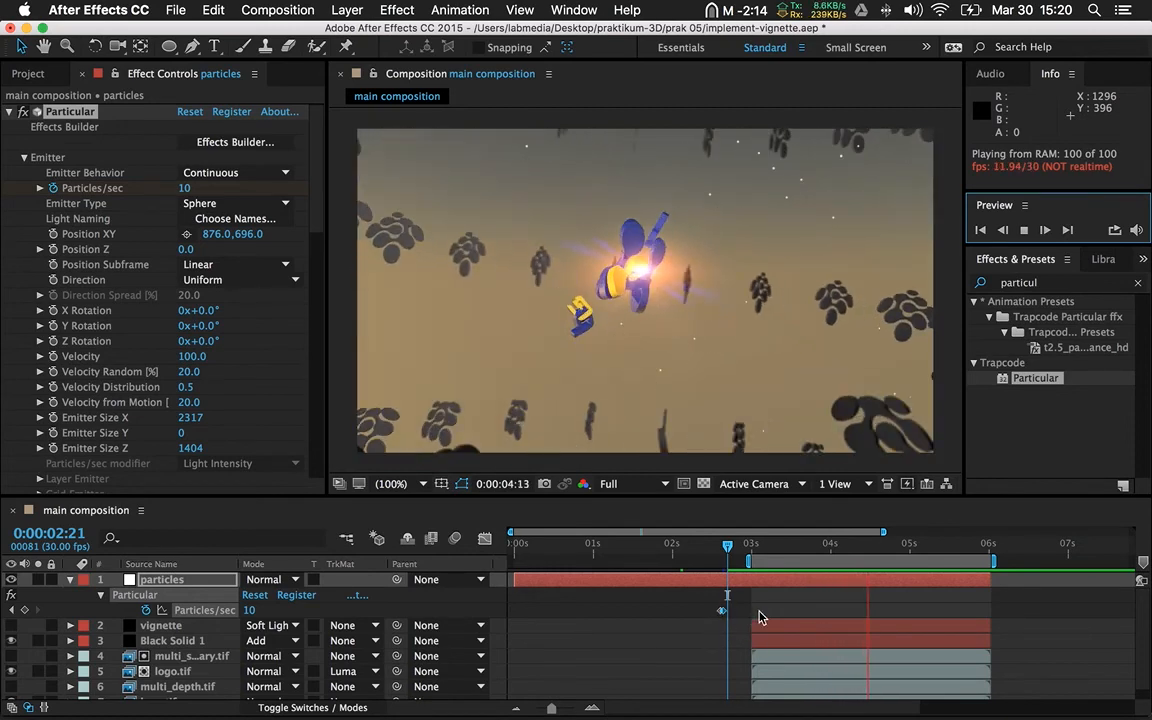
key(space)
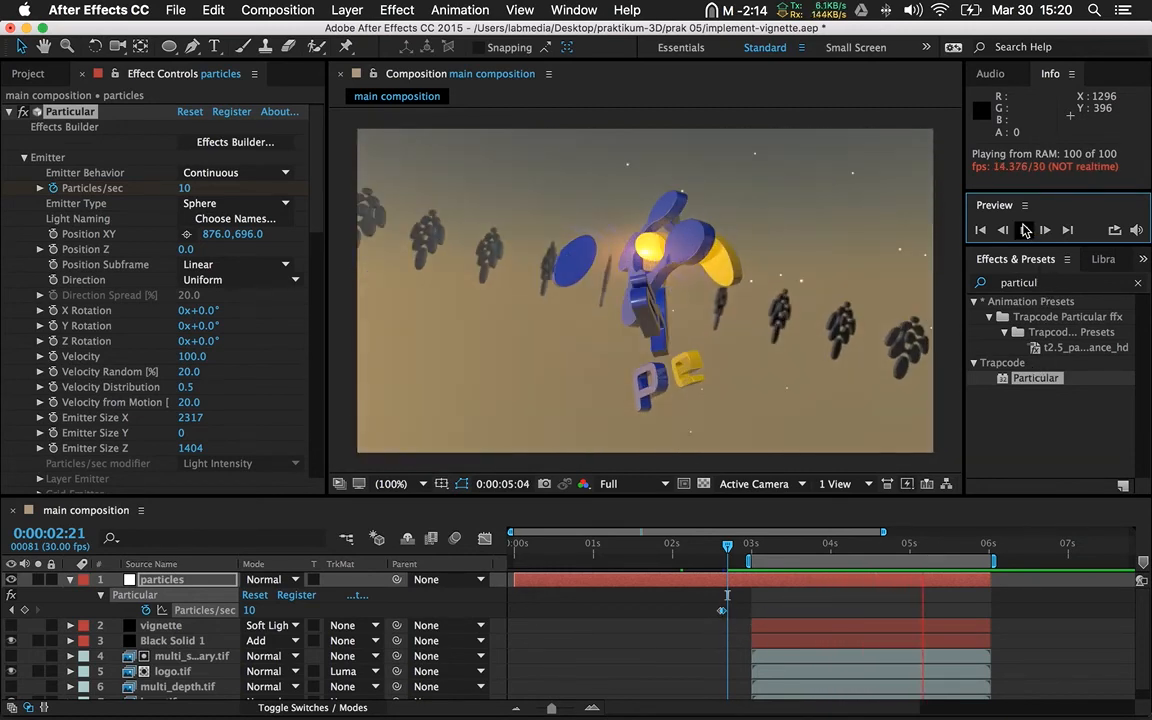
- Move both Particles/sec keyframes to about 0:00:02:28, just before the work area, and preview from 0:00:03:00
drag(722, 611, 746, 614)
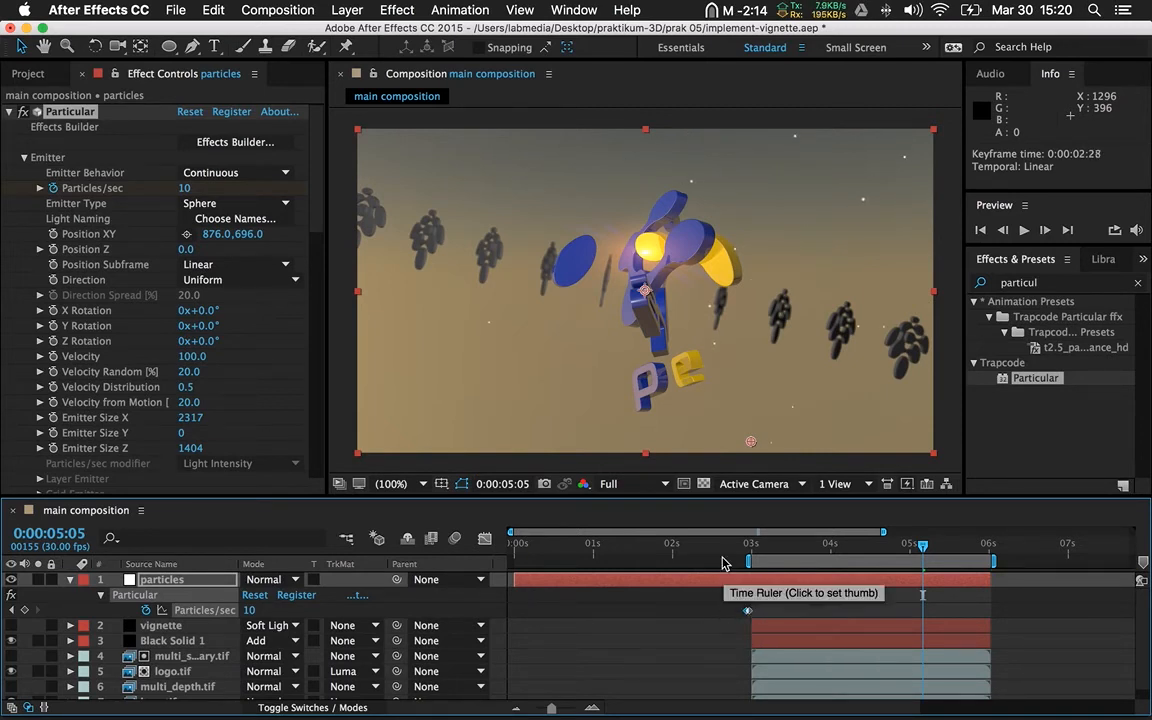
click(712, 546)
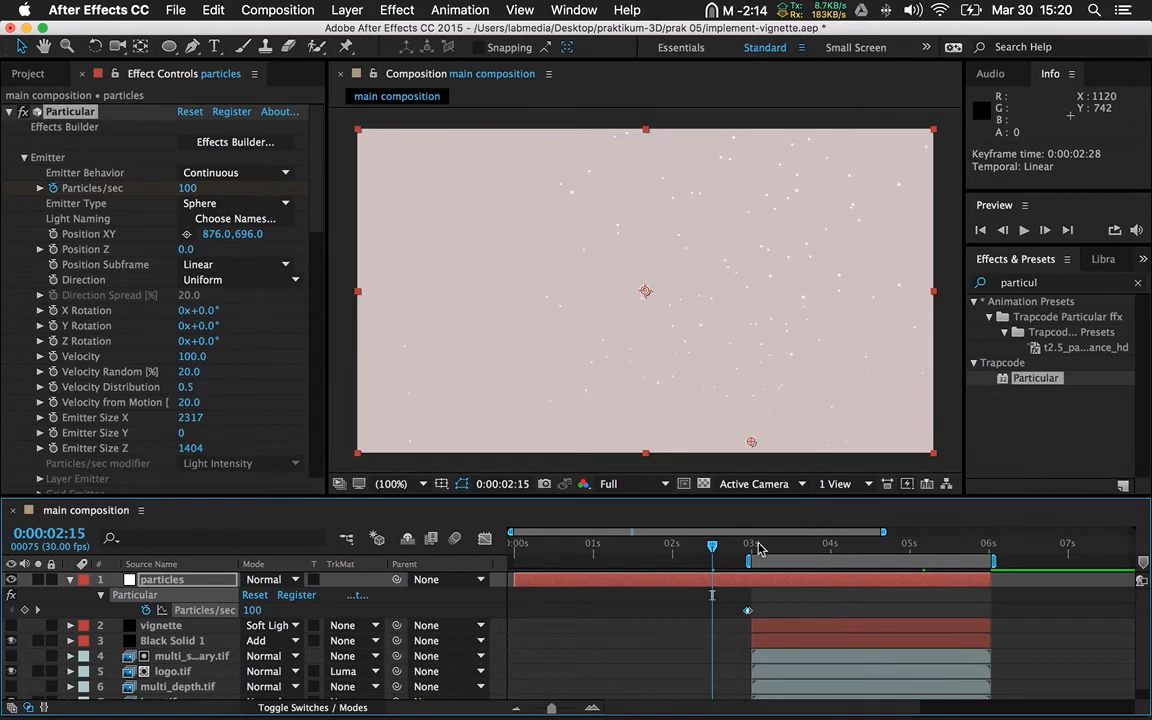
click(752, 546)
click(1023, 231)
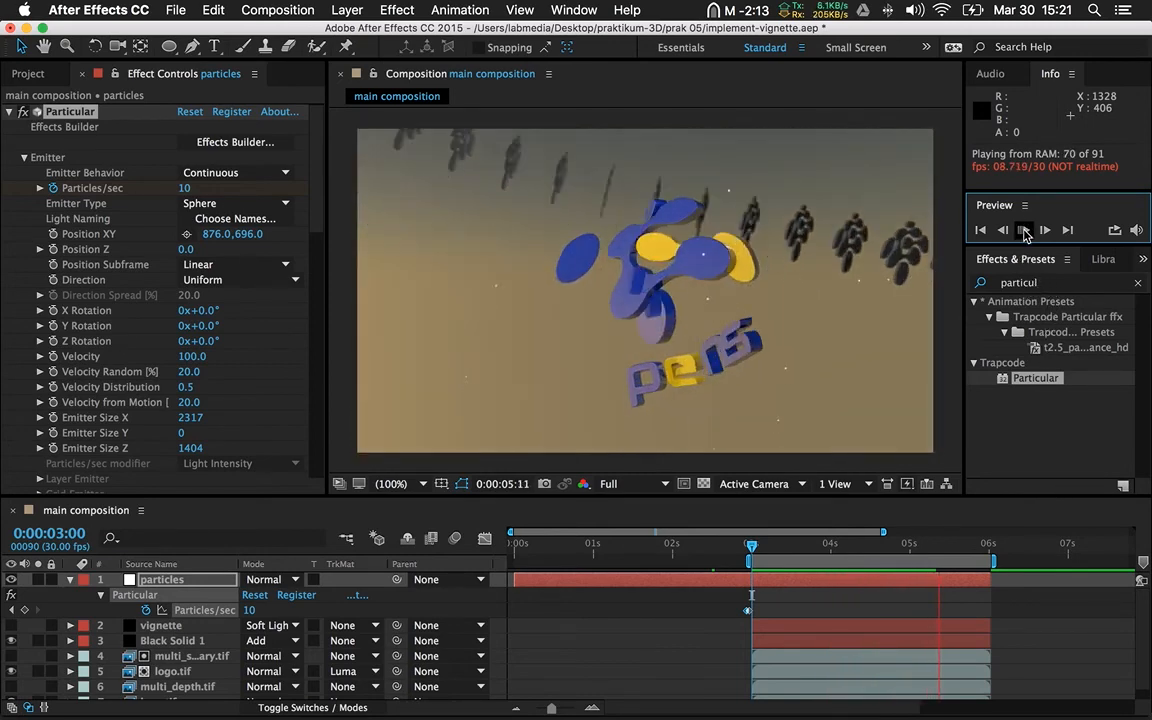
click(1023, 231)
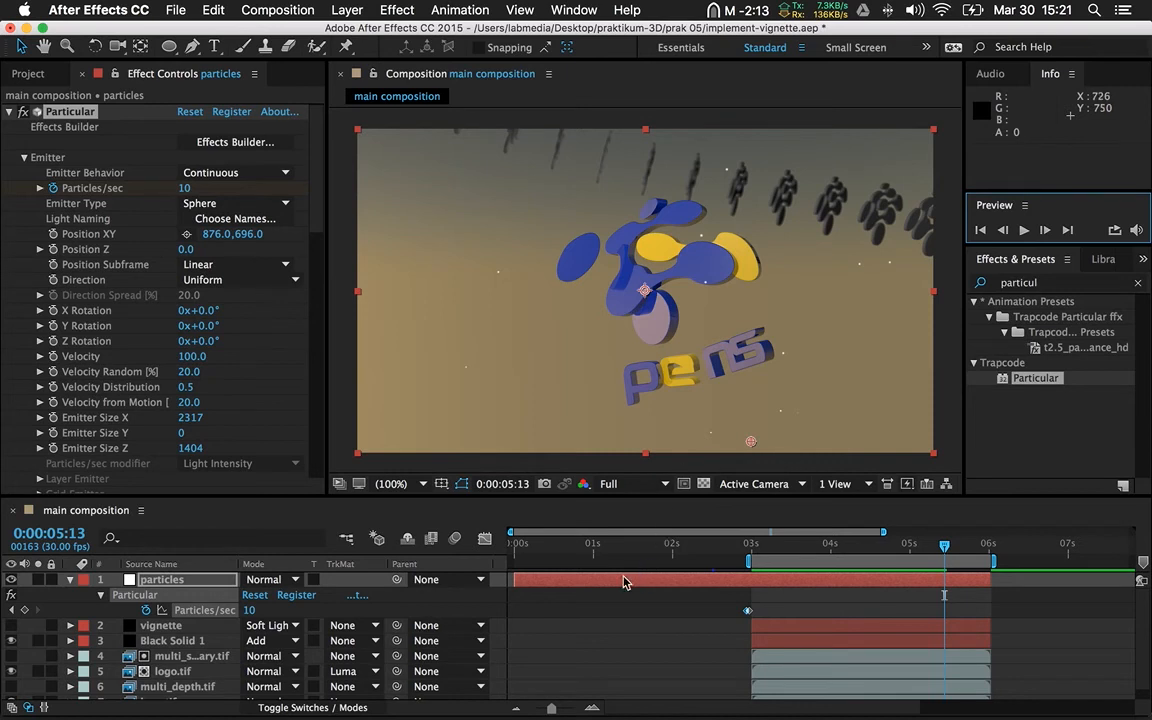
- Enable motion blur for the composition and the particles layer, and preview the blurred particles from 0:00:03:00
click(457, 540)
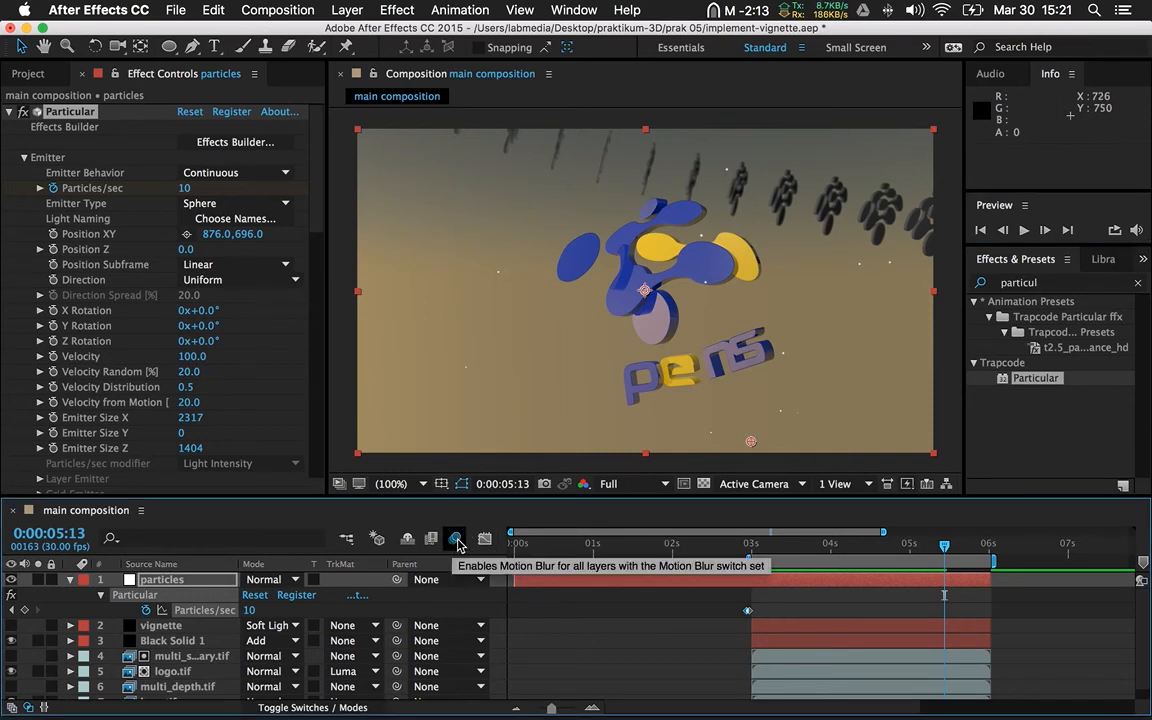
click(310, 707)
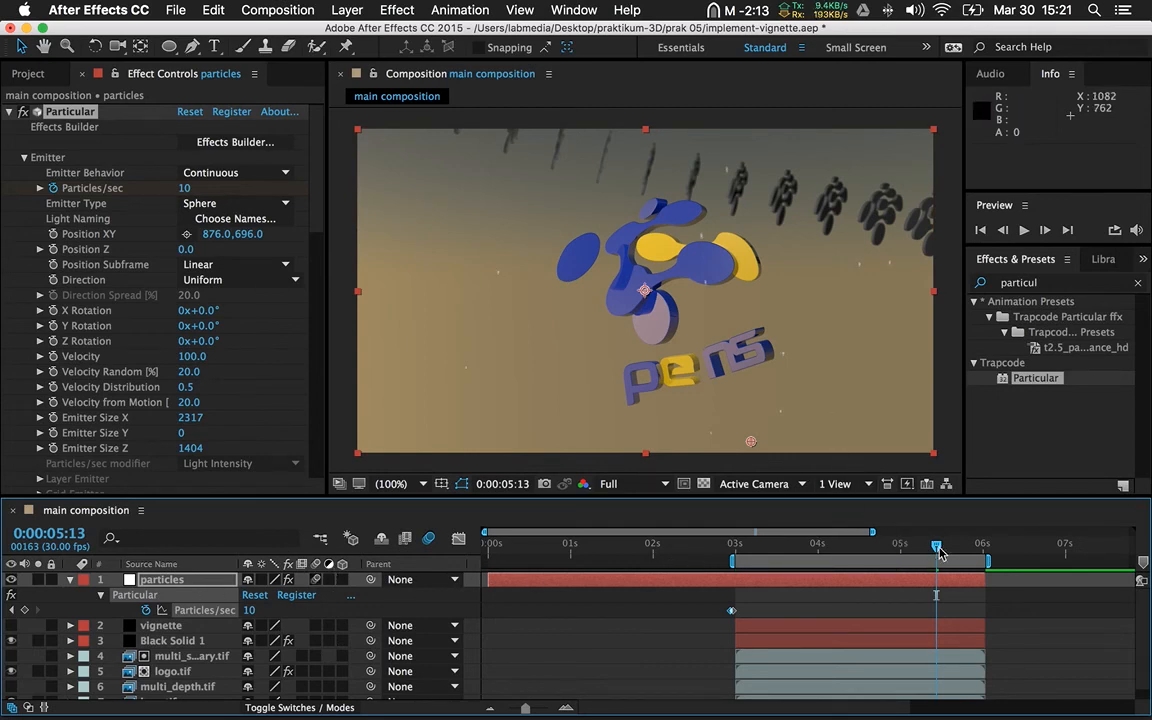
drag(940, 552, 853, 568)
drag(826, 570, 804, 570)
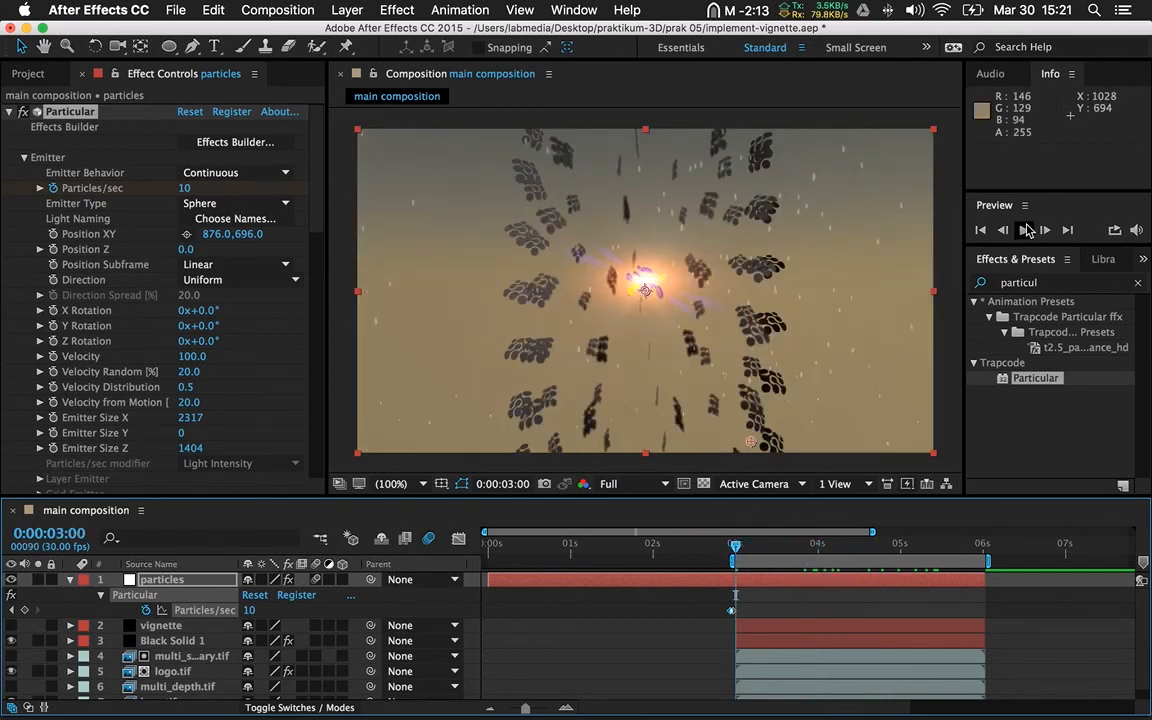
click(1025, 230)
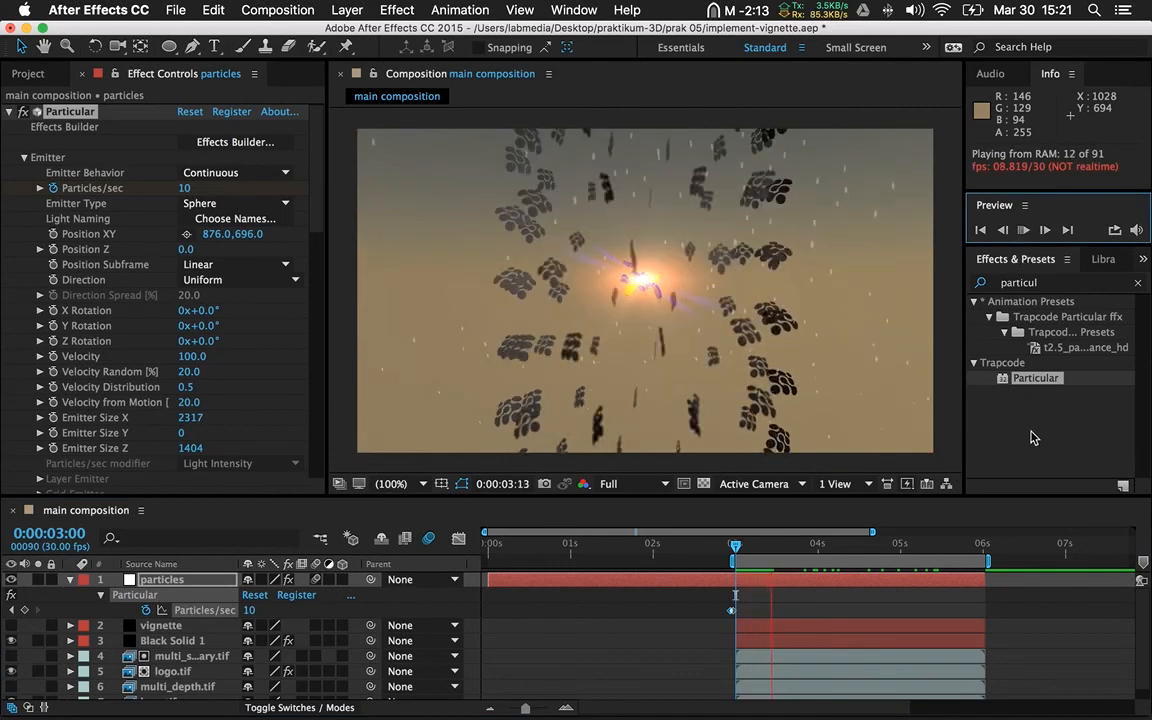